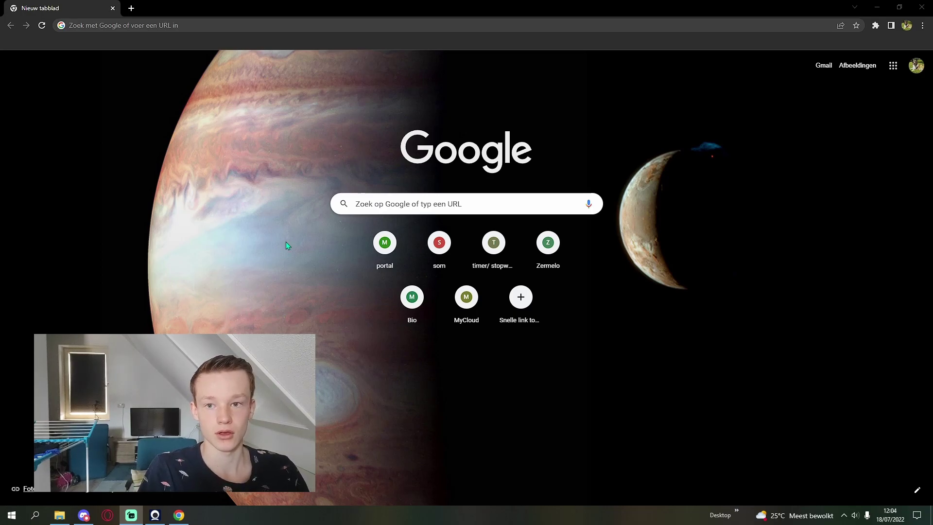
# - Bring Chrome's new tab page forward, open and cancel Start search, then switch to File Explorer
pyautogui.click(161, 42)
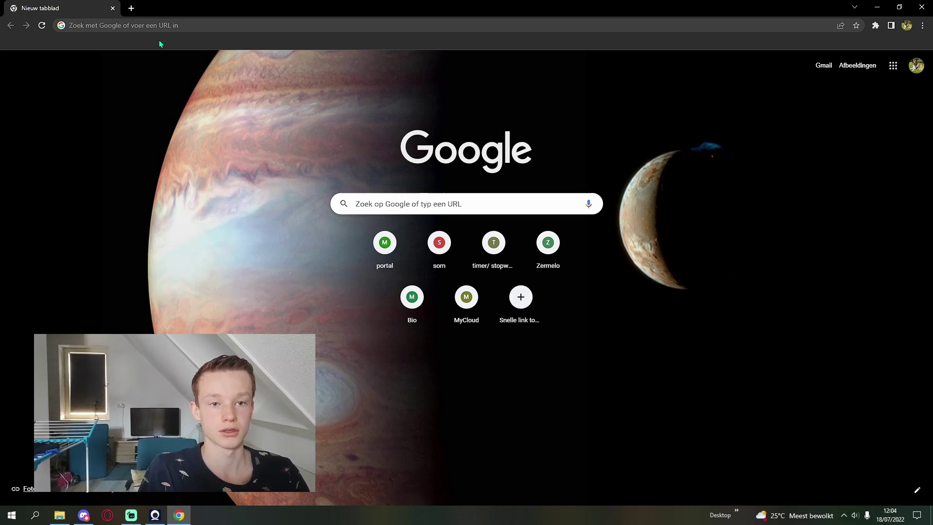
pyautogui.press('super')
pyautogui.write('c')
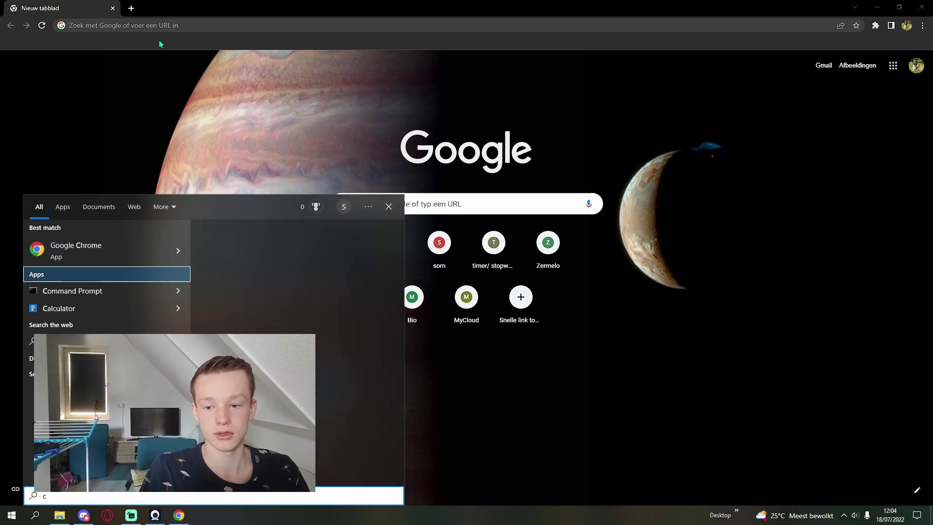
pyautogui.press('Escape')
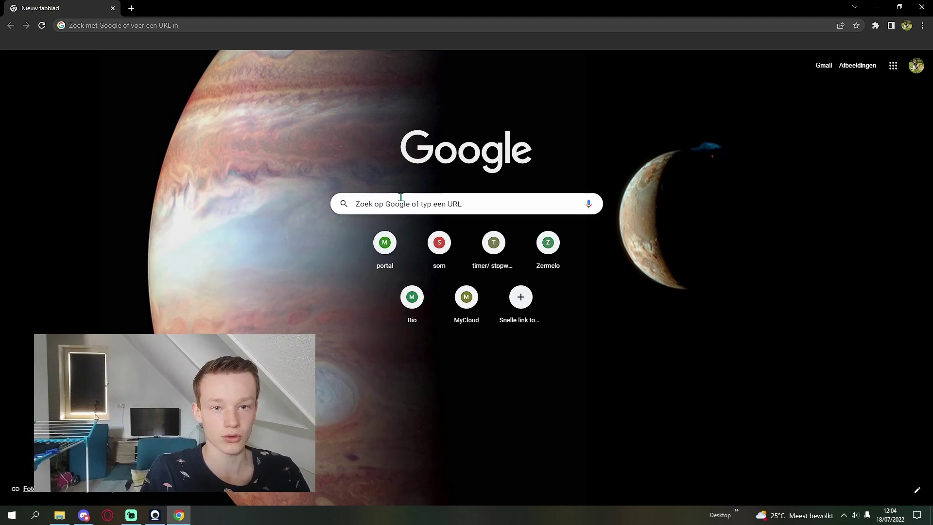
pyautogui.press('super+e')
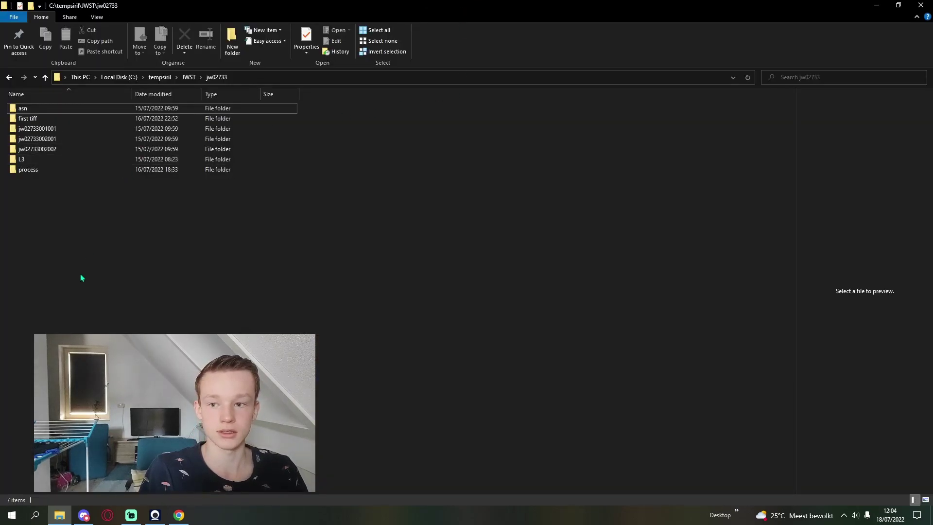
pyautogui.doubleClick(44, 129)
pyautogui.click(44, 129)
pyautogui.click(64, 138)
pyautogui.click(70, 129)
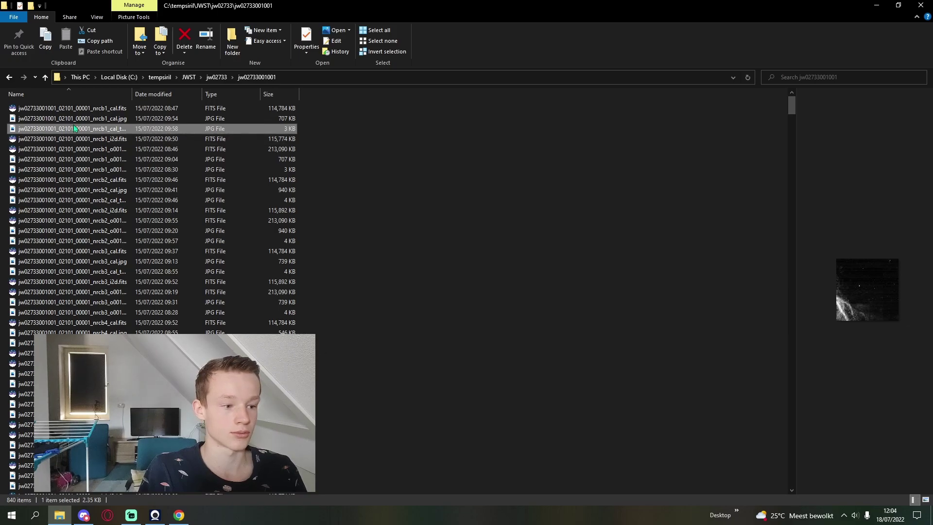
pyautogui.click(81, 120)
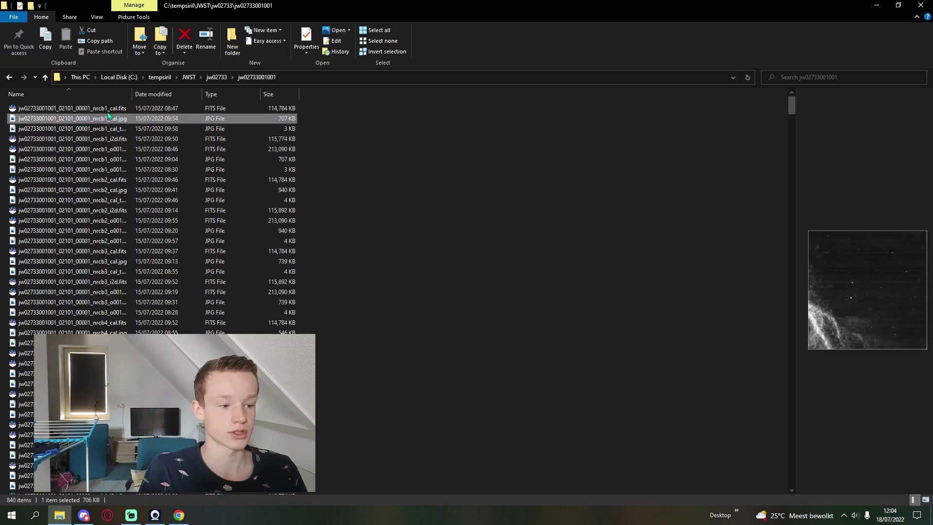
pyautogui.click(108, 110)
pyautogui.click(121, 169)
pyautogui.click(130, 210)
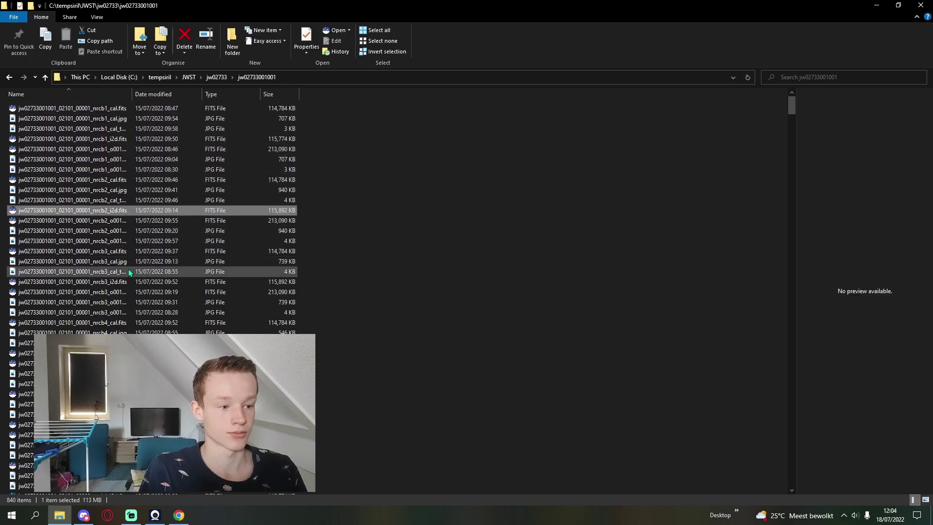
pyautogui.click(141, 292)
pyautogui.click(425, 382)
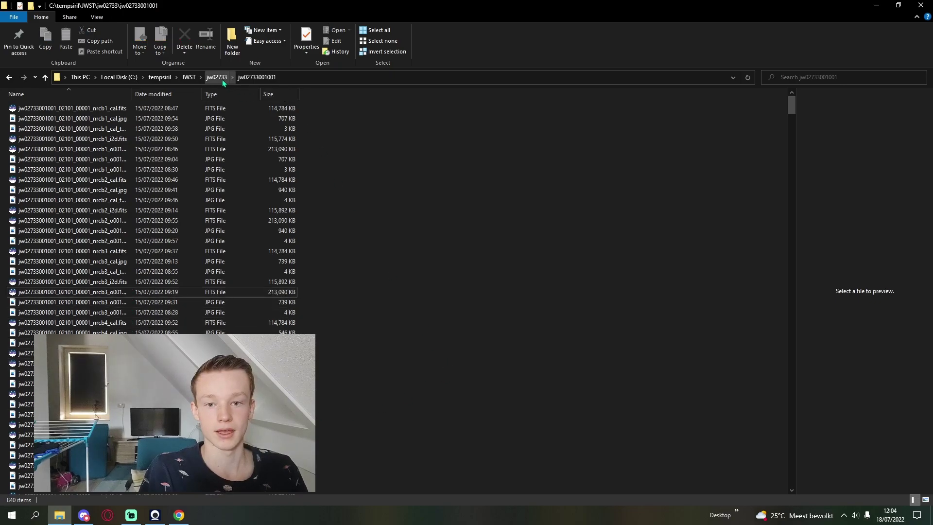
# - Check the jw02733 folder's Properties to see its 64.3 GB size
pyautogui.click(188, 78)
pyautogui.rightClick(86, 109)
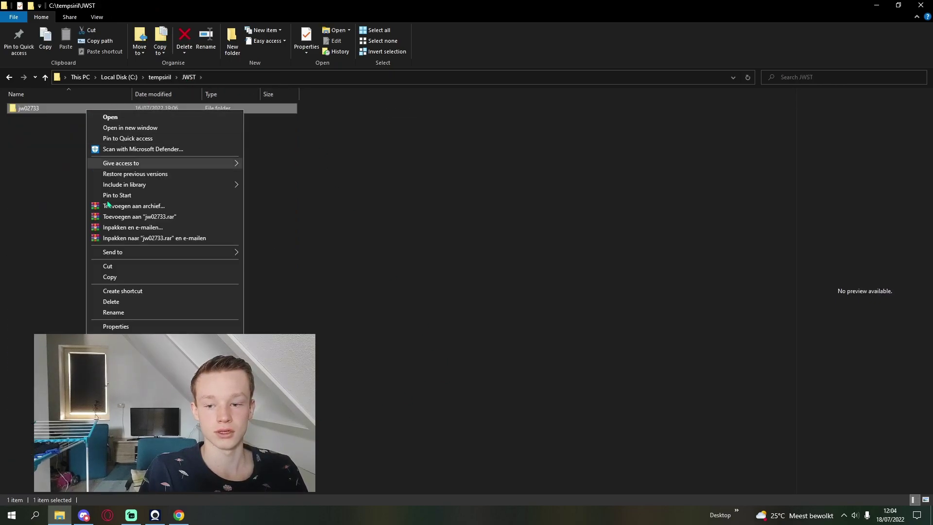
pyautogui.click(115, 325)
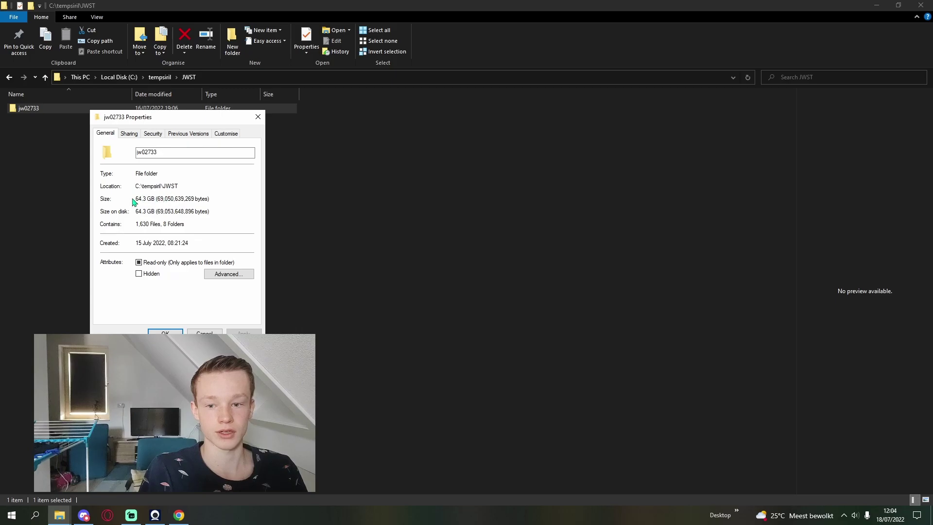
pyautogui.moveTo(151, 198); pyautogui.dragTo(130, 201)
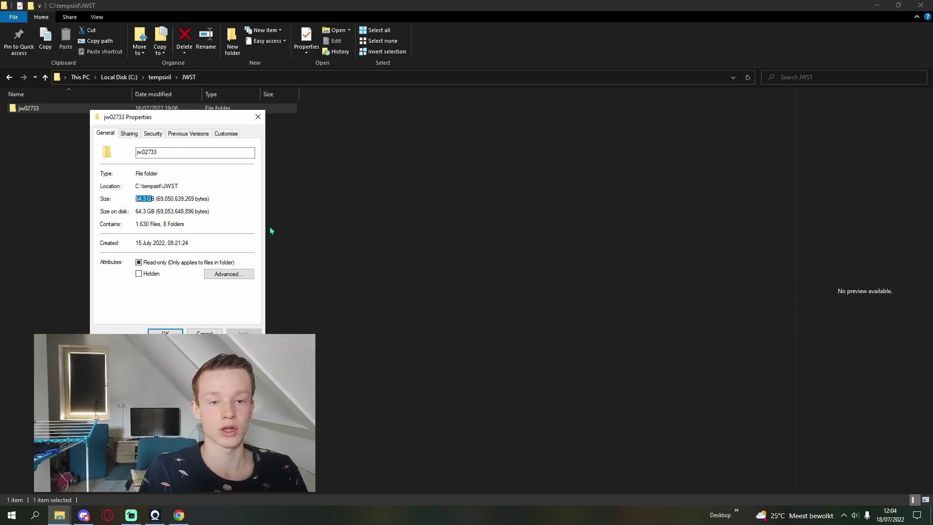
pyautogui.click(273, 177)
pyautogui.hotkey('alt', 'Tab')
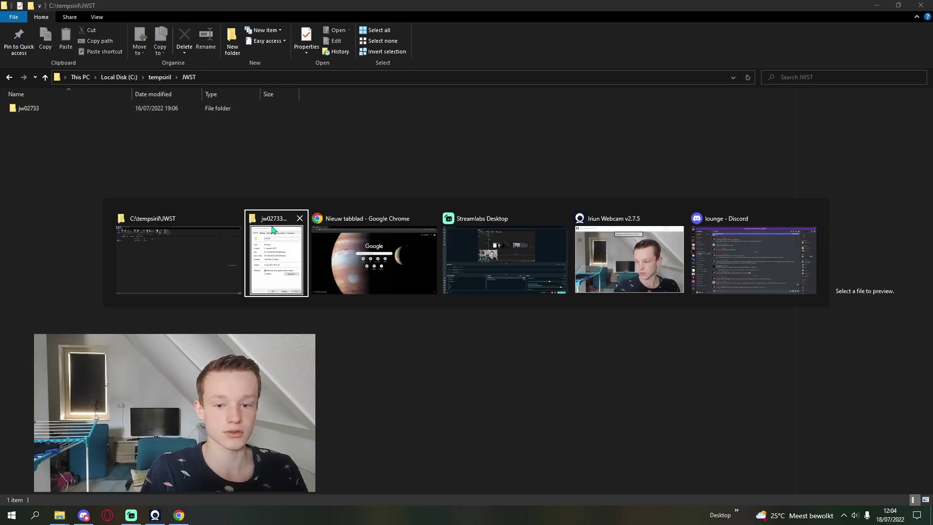
pyautogui.click(300, 217)
pyautogui.press('alt')
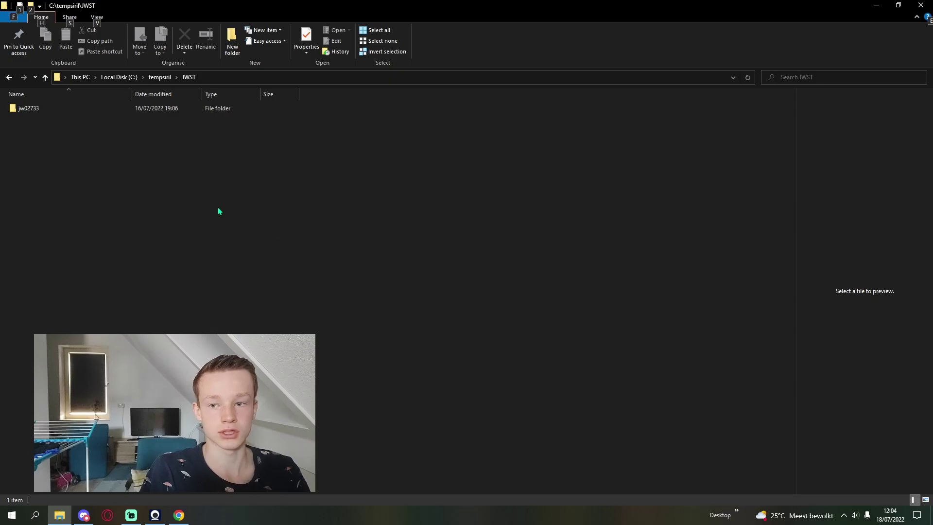
pyautogui.click(179, 515)
# - Search Google for 'mast portal' and open the MAST Portal result
pyautogui.click(178, 27)
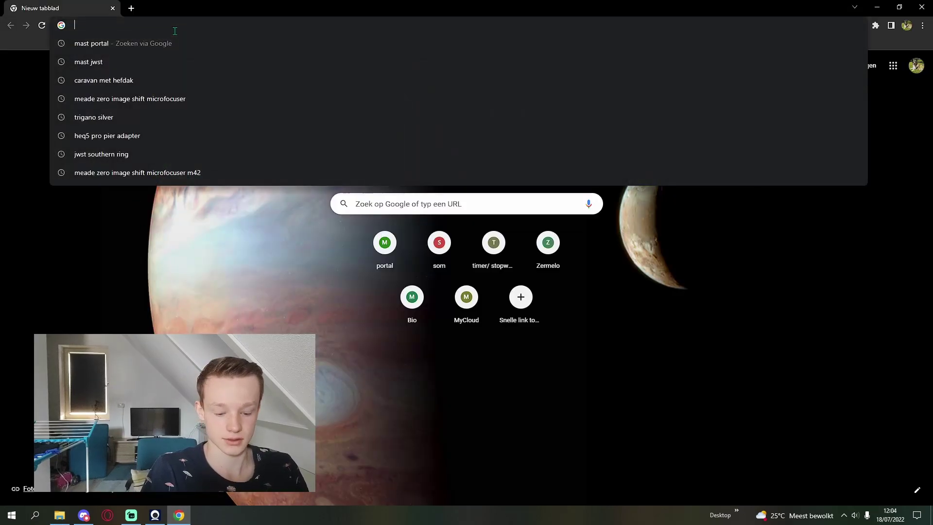
pyautogui.write('mast portal')
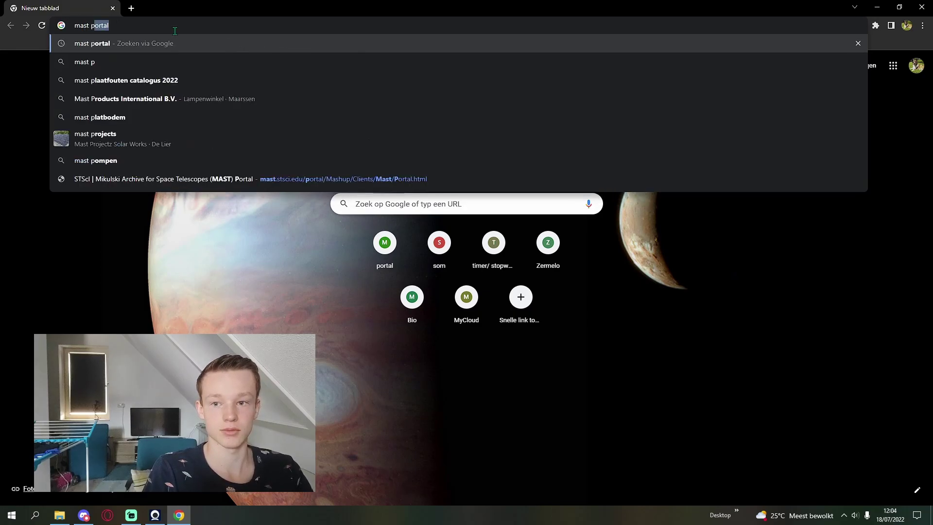
pyautogui.press('Return')
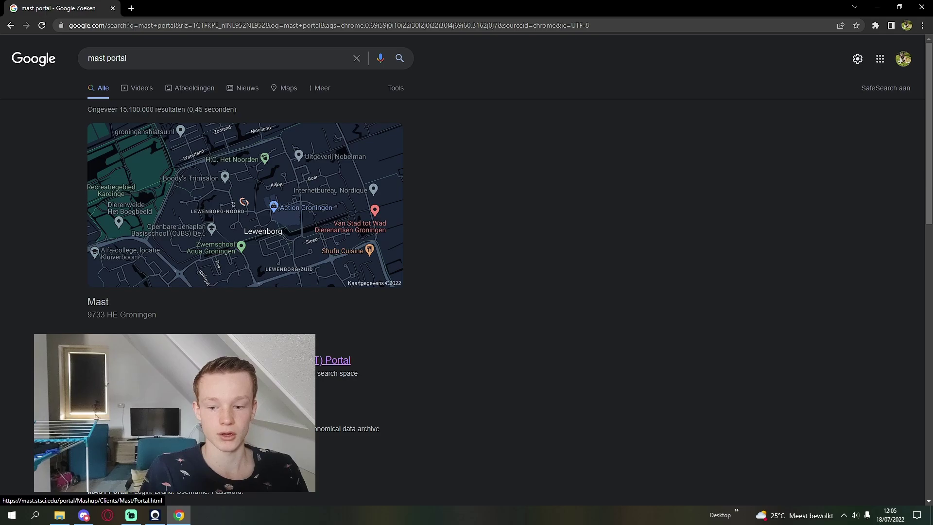
pyautogui.click(273, 360)
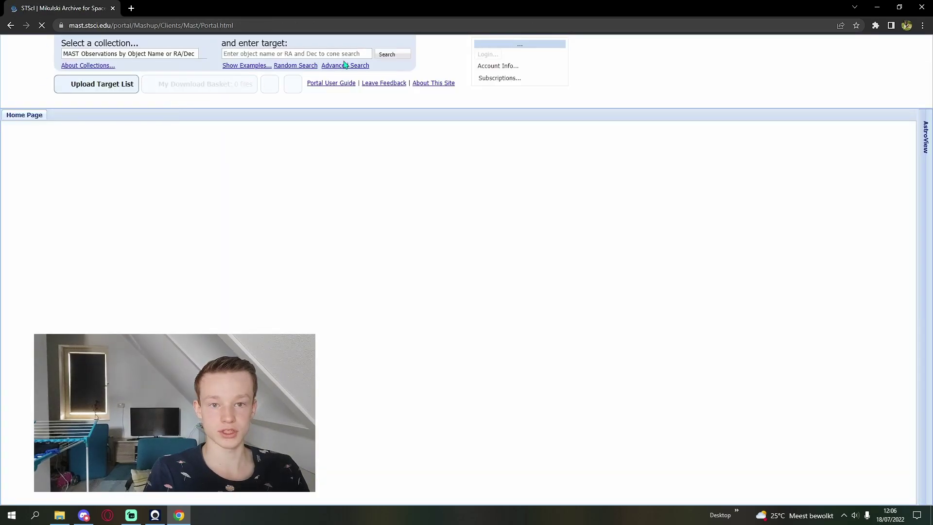
# - Bring up the portal's Advanced Search, closing and reopening it once
pyautogui.click(346, 65)
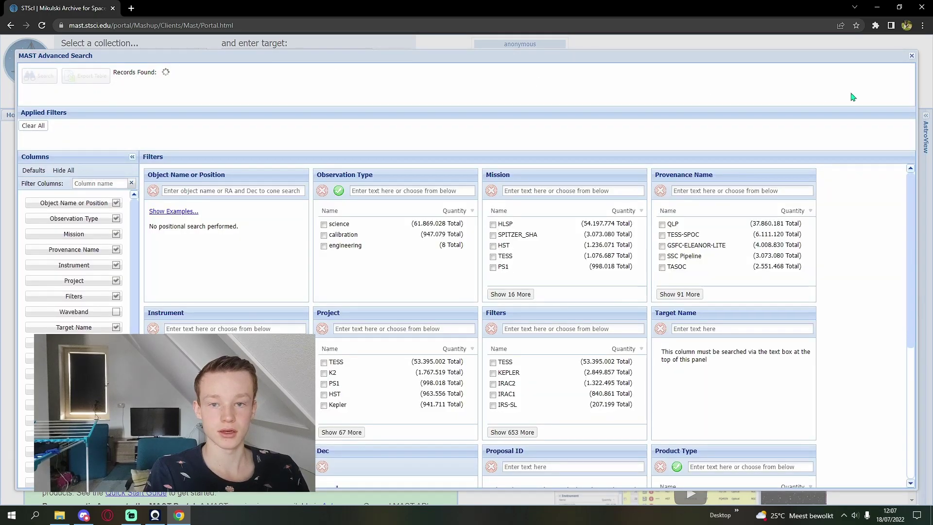
pyautogui.click(912, 55)
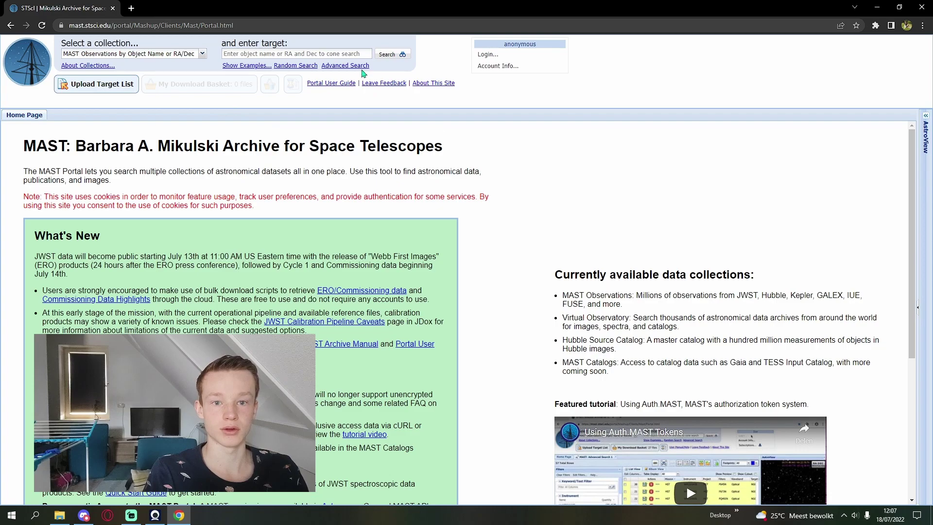
pyautogui.click(346, 66)
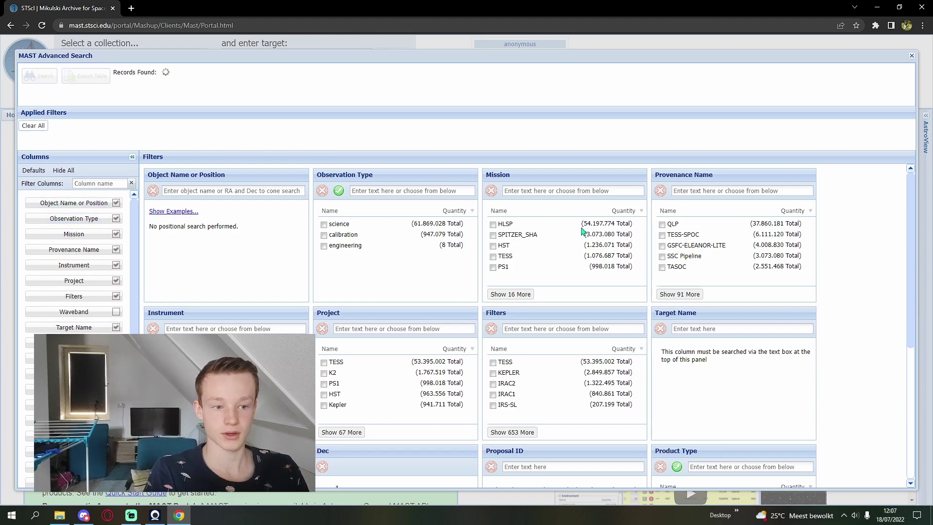
# - Apply the Mission filter JWST and scroll through the remaining filter panels
pyautogui.write('jwst')
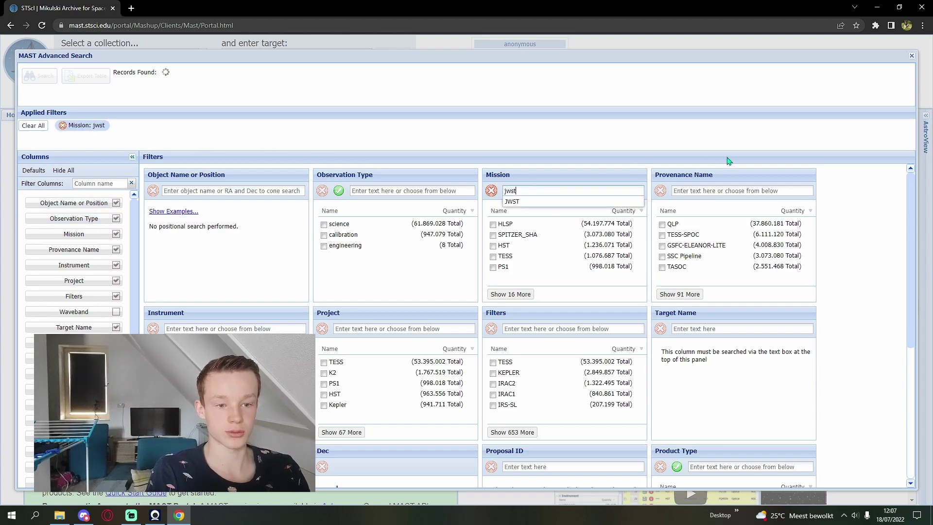
pyautogui.click(526, 203)
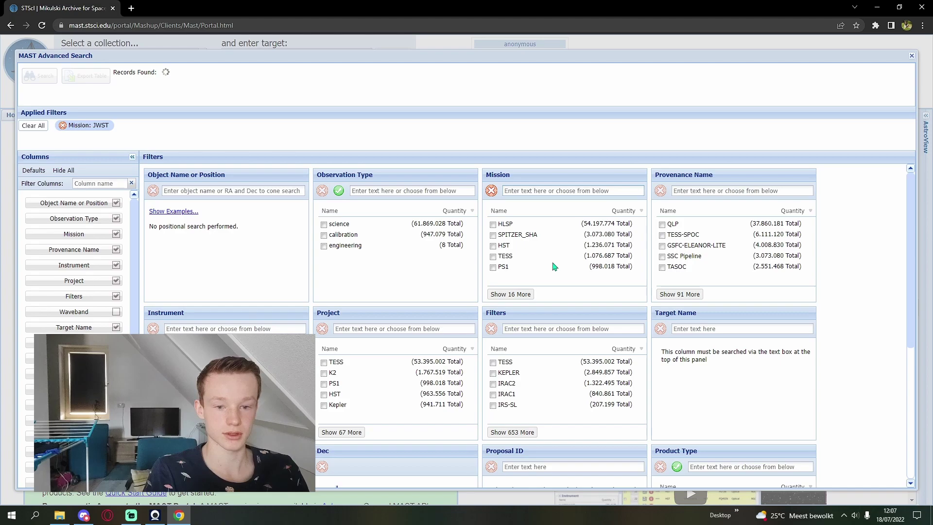
pyautogui.scroll(-1, 574, 282)
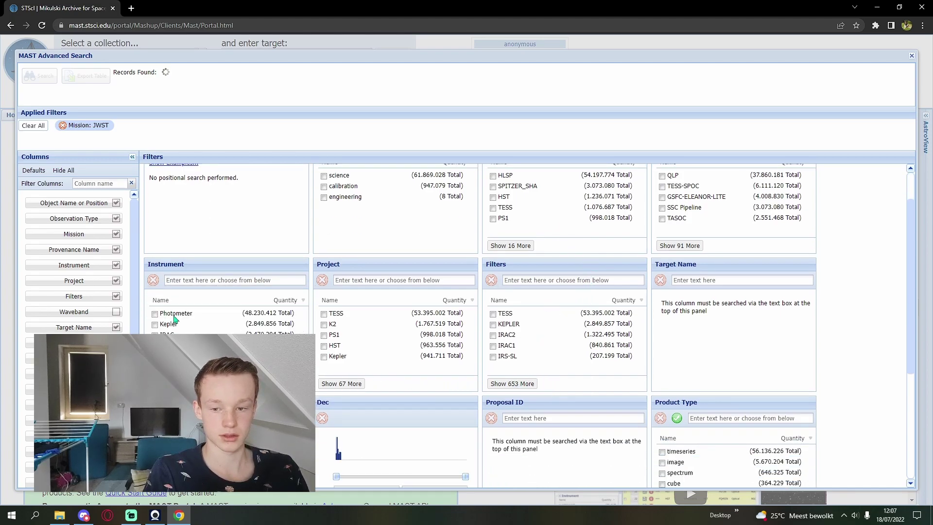
pyautogui.scroll(1, 207, 321)
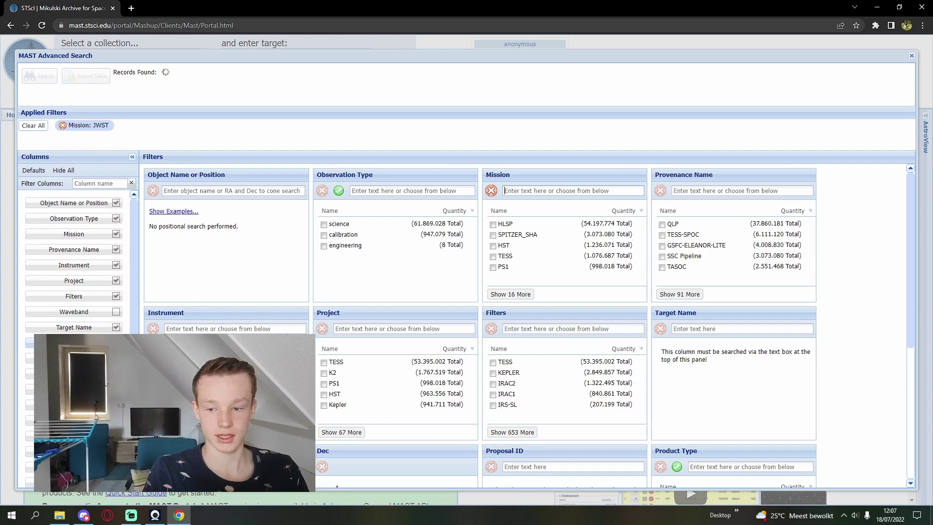
pyautogui.scroll(-3, 83, 214)
pyautogui.scroll(-1, 78, 258)
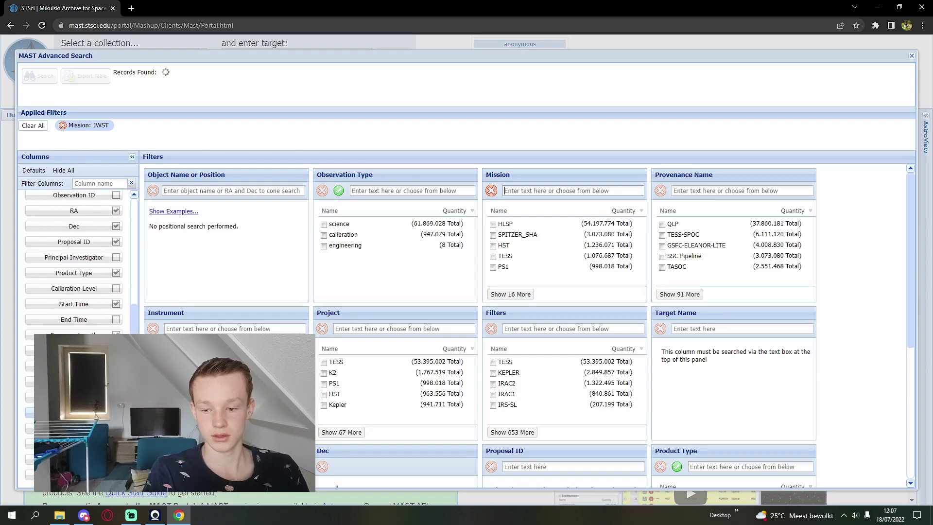
pyautogui.scroll(-5, 615, 308)
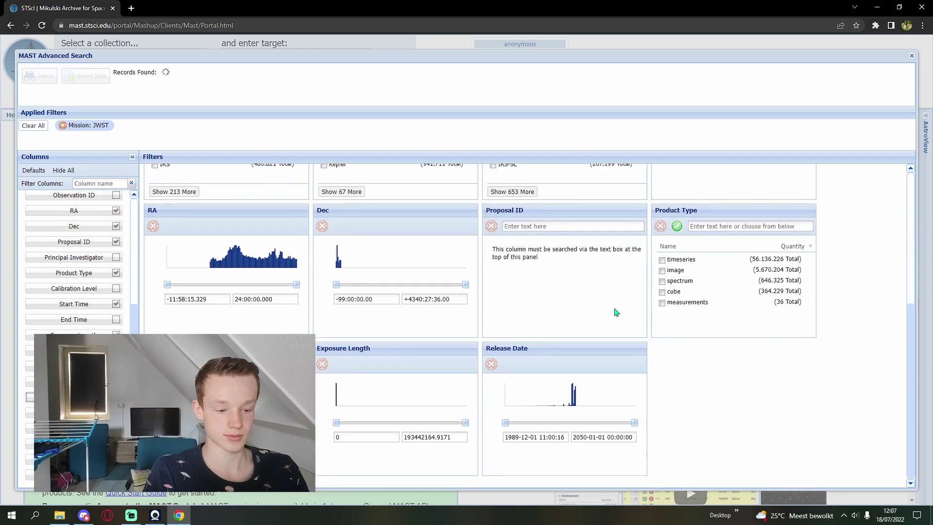
pyautogui.moveTo(564, 437); pyautogui.dragTo(488, 448)
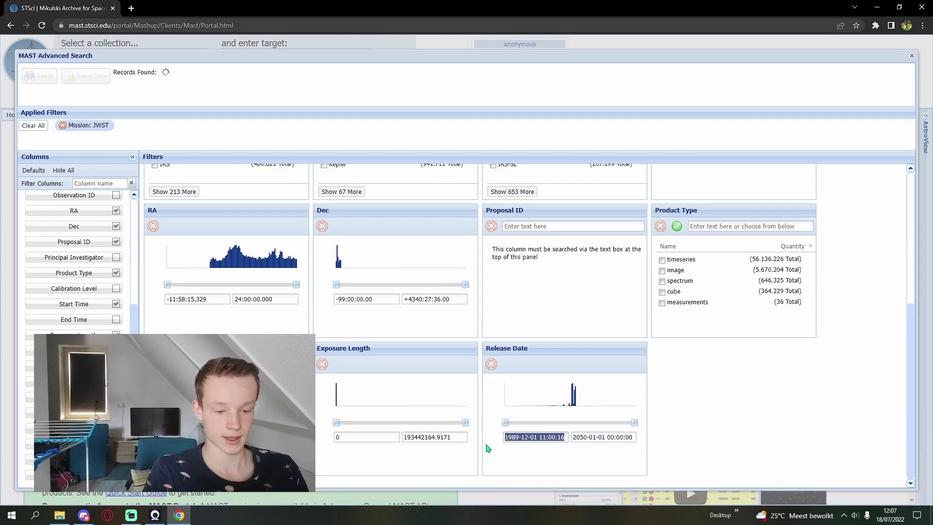
pyautogui.write('202')
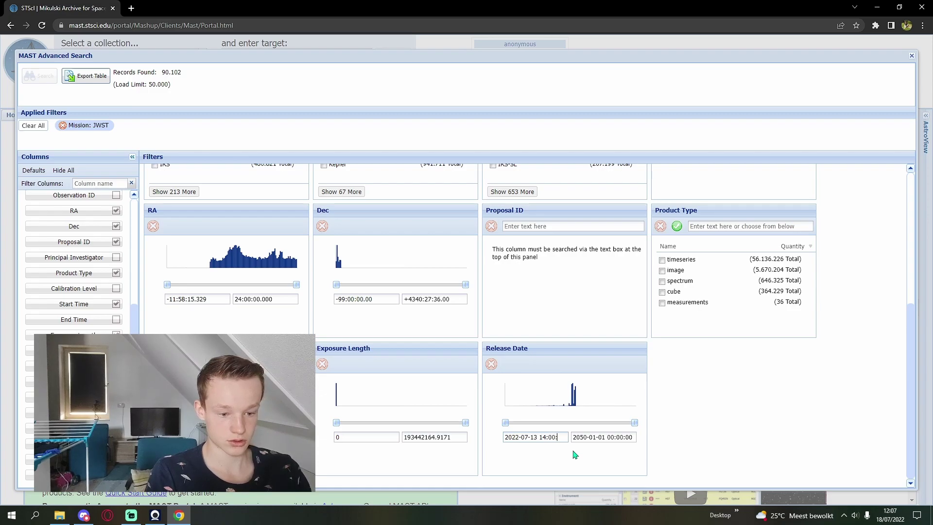
pyautogui.moveTo(574, 440); pyautogui.dragTo(495, 440)
pyautogui.hotkey('ctrl', 'c')
pyautogui.moveTo(632, 437); pyautogui.dragTo(587, 437)
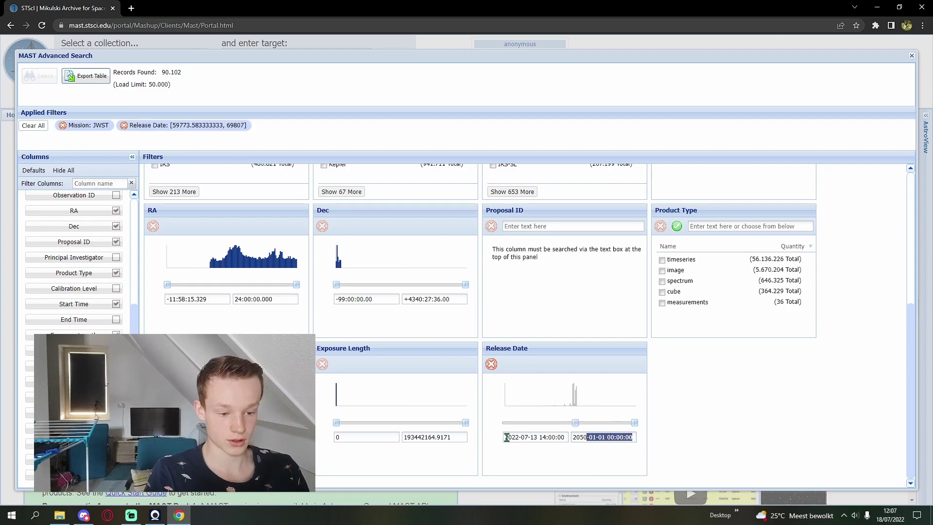
pyautogui.hotkey('ctrl', 'a')
pyautogui.hotkey('ctrl', 'v')
pyautogui.press('Delete')
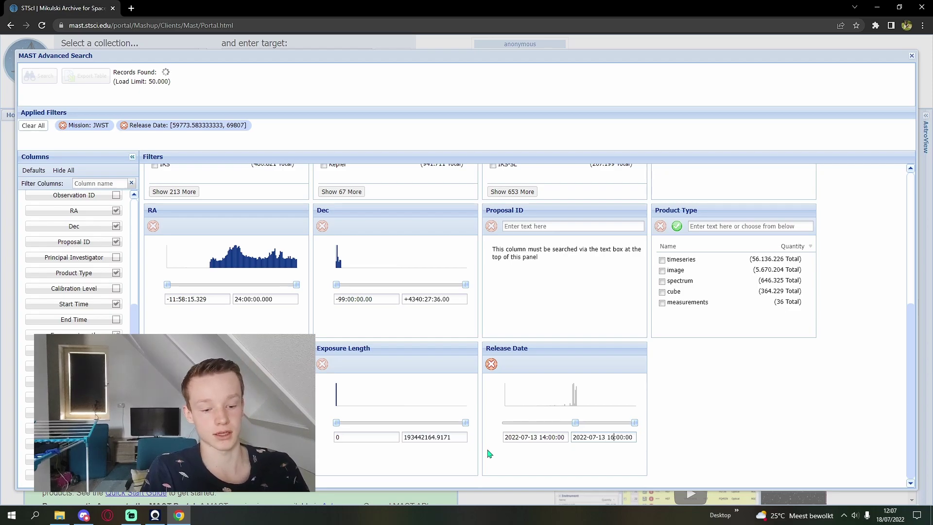
pyautogui.click(651, 460)
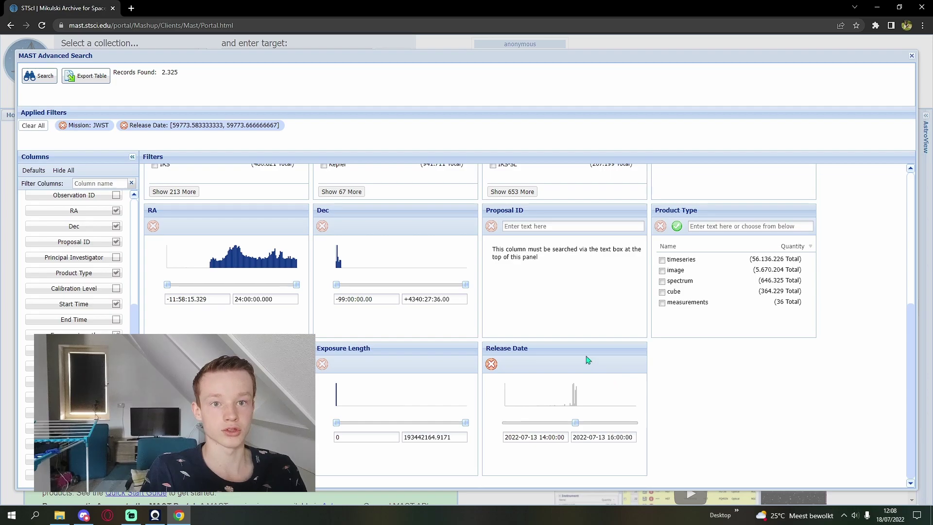
# - Run the search to list the 2,325 matching JWST observations
pyautogui.scroll(2, 525, 321)
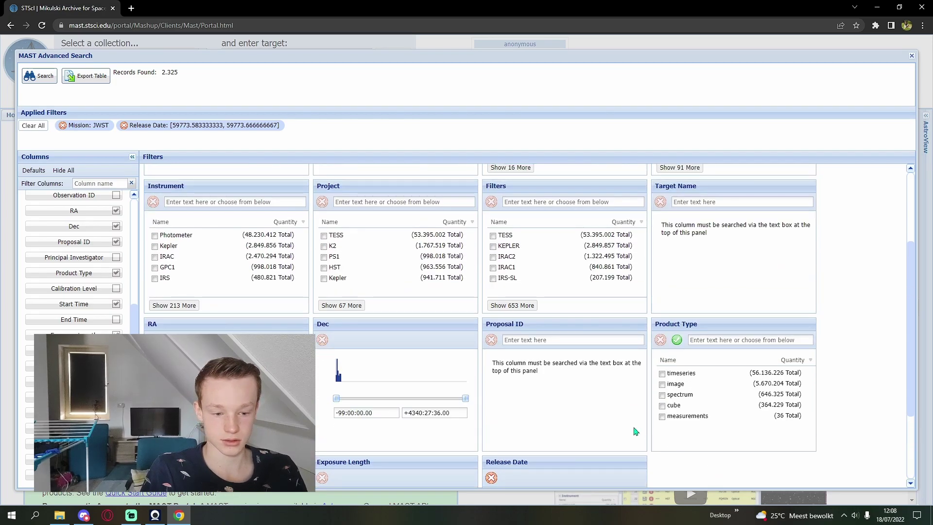
pyautogui.scroll(-2, 607, 423)
pyautogui.scroll(3, 443, 413)
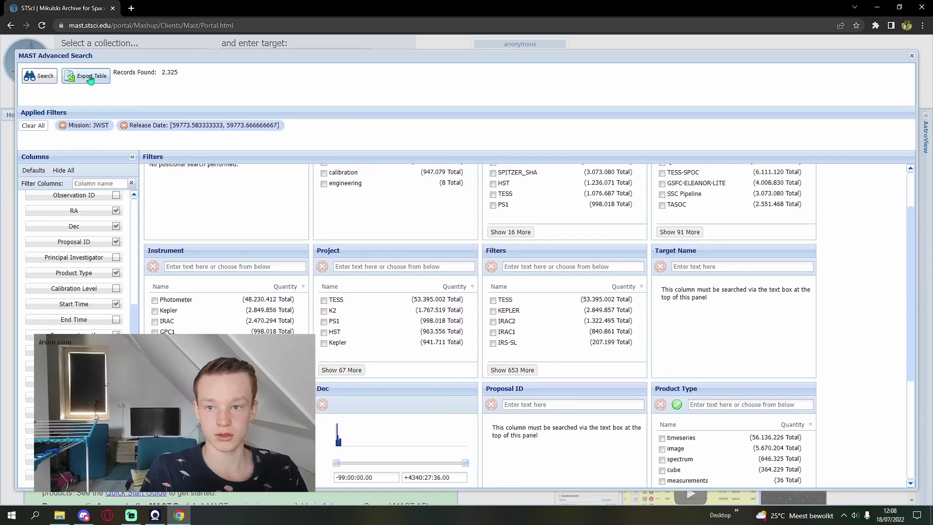
pyautogui.click(39, 77)
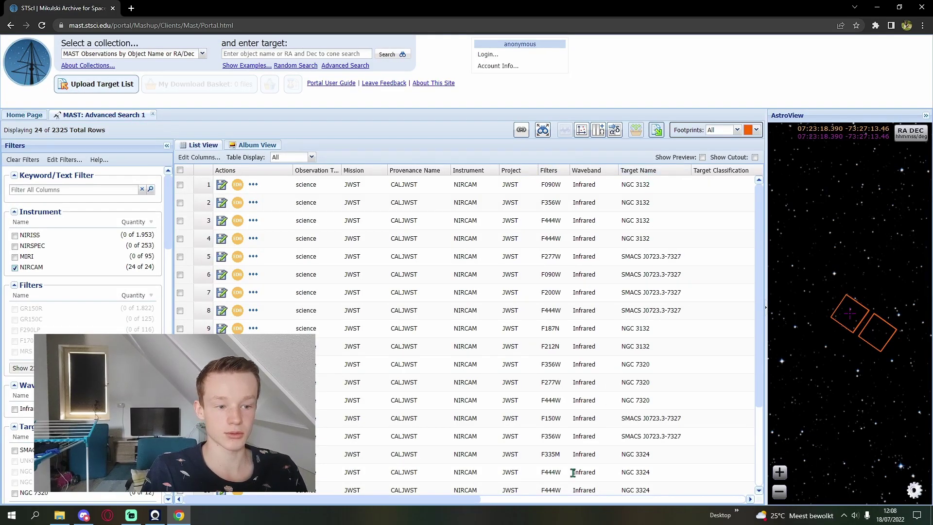
# - Copy target name NGC 3132 from the first result and Google it in a new tab
pyautogui.click(631, 184)
pyautogui.hotkey('ctrl', 'c')
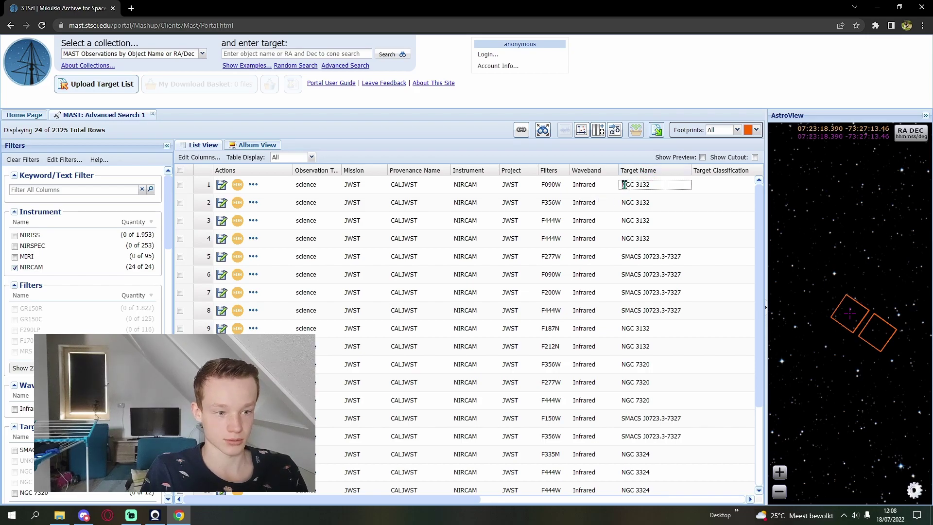
pyautogui.click(131, 8)
pyautogui.hotkey('ctrl', 'v')
pyautogui.press('Return')
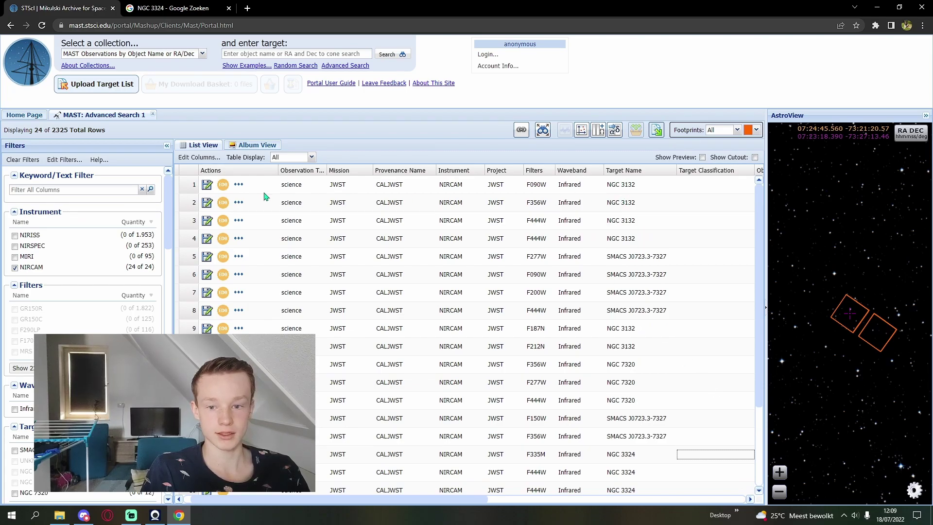
# - Download data products for the six NGC 3132 observations, rows 1–4, F187N and F212N
pyautogui.click(207, 187)
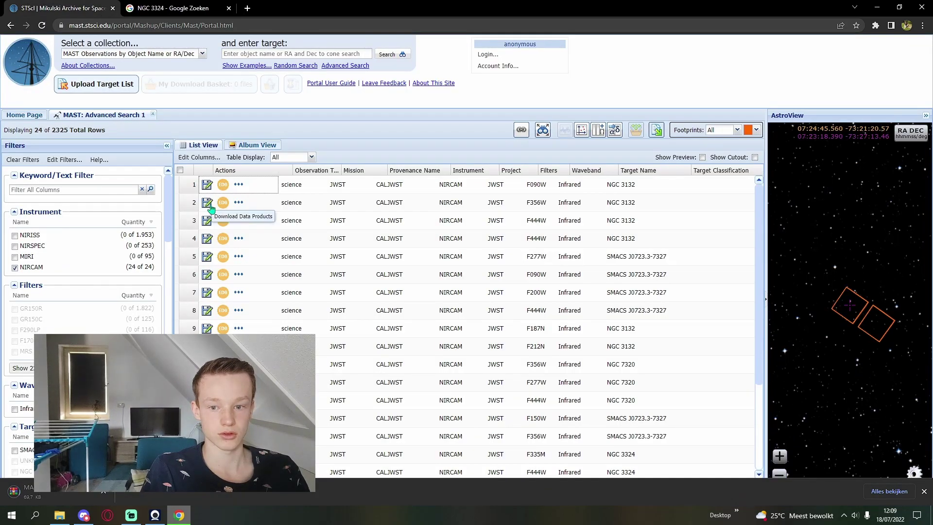
pyautogui.click(208, 204)
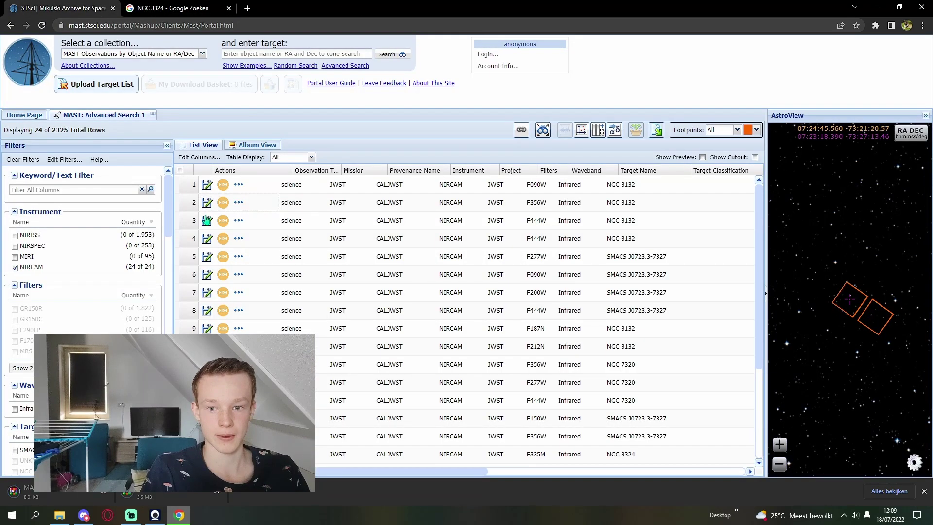
pyautogui.click(207, 221)
pyautogui.click(208, 238)
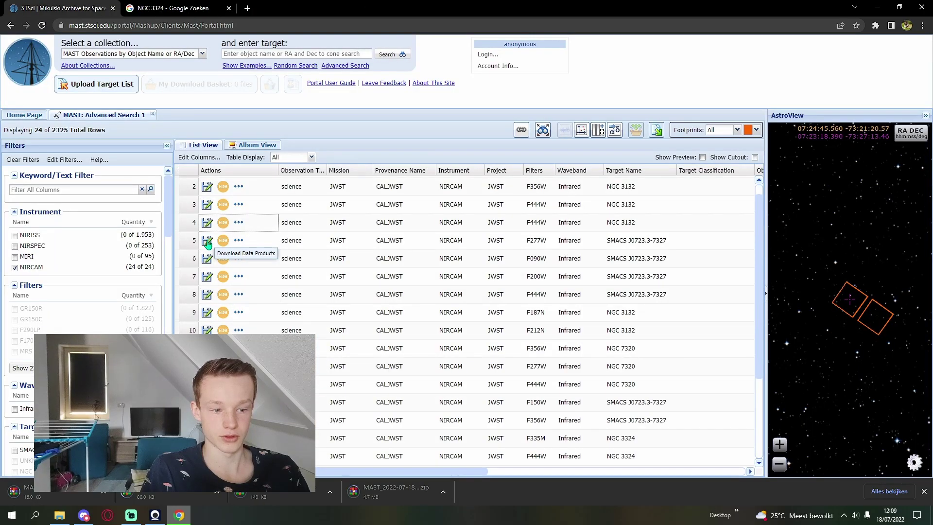
pyautogui.click(206, 313)
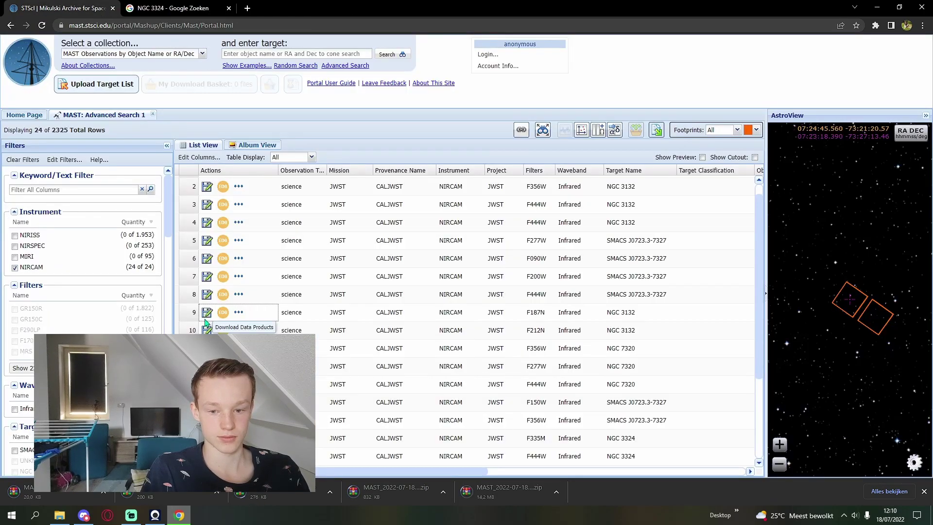
pyautogui.click(206, 328)
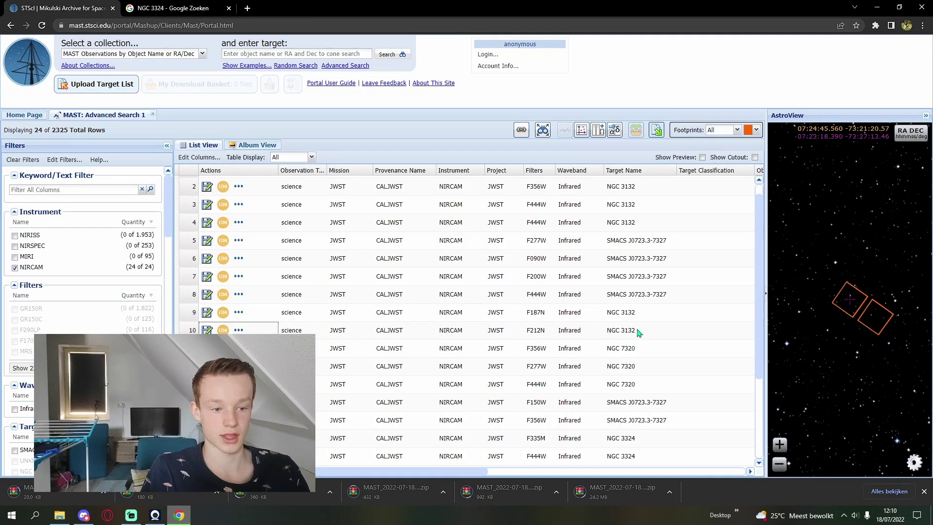
pyautogui.scroll(-3, 627, 332)
pyautogui.scroll(-2, 627, 332)
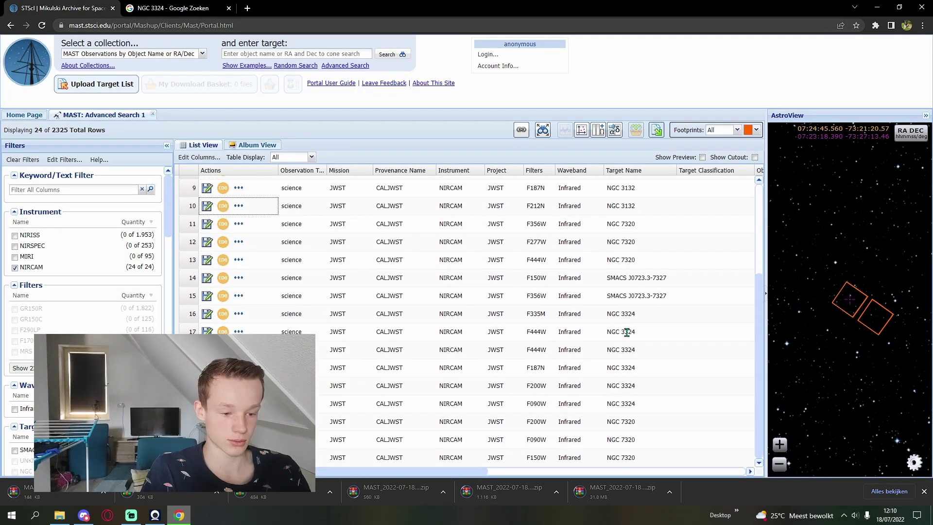
pyautogui.scroll(6, 627, 332)
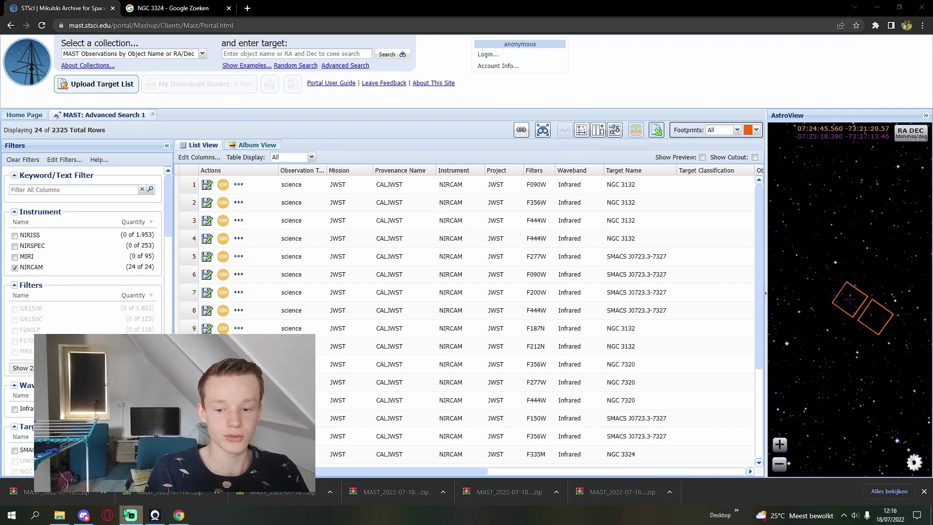
pyautogui.click(59, 516)
# - Select all six MAST zip archives and start WinRAR's Bestanden uitpakken dialog
pyautogui.click(78, 123)
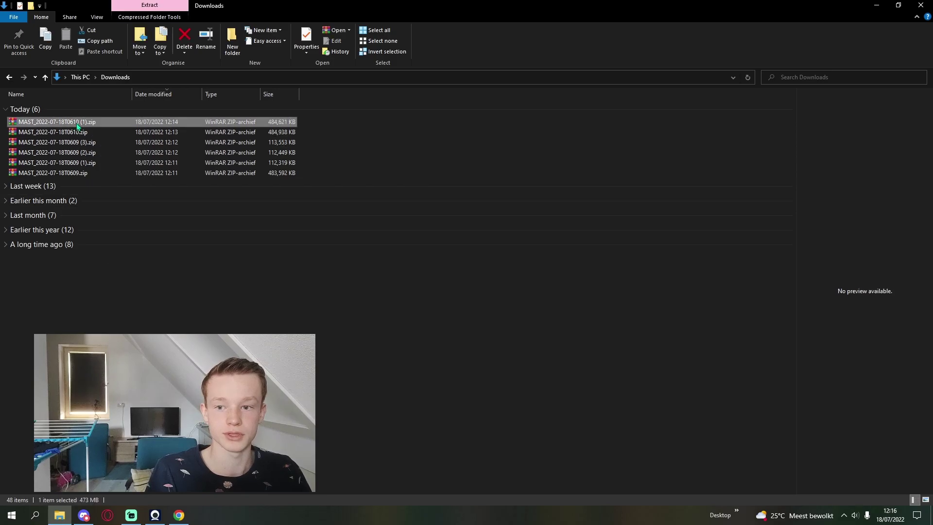
pyautogui.keyDown('shift'); pyautogui.click(95, 173); pyautogui.keyUp('shift')
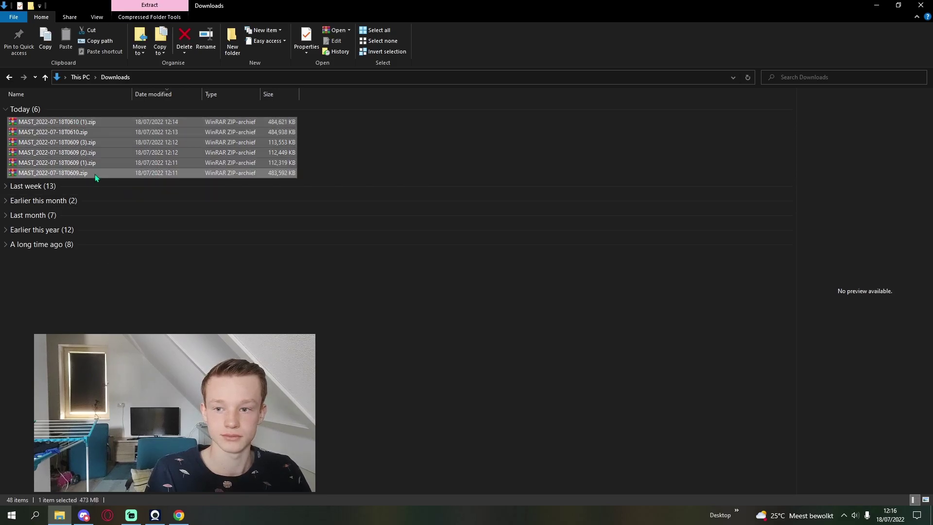
pyautogui.rightClick(105, 151)
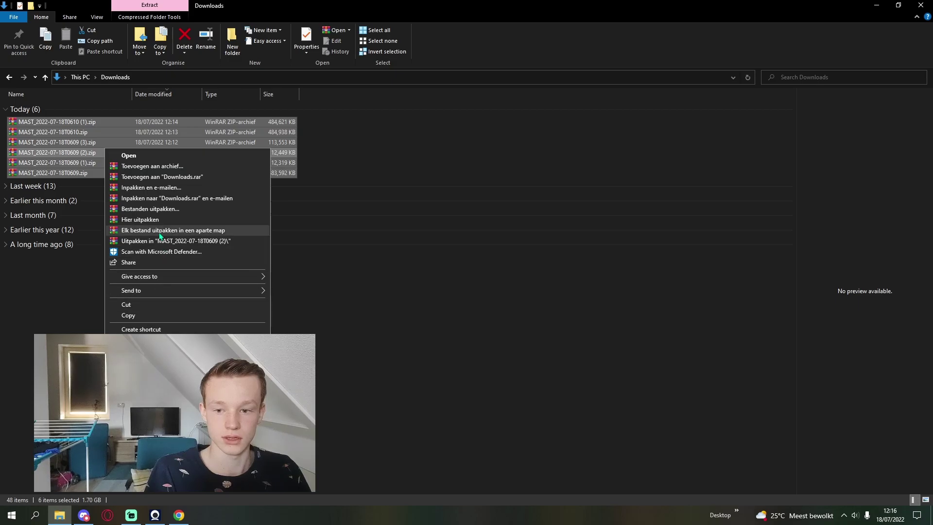
pyautogui.click(166, 210)
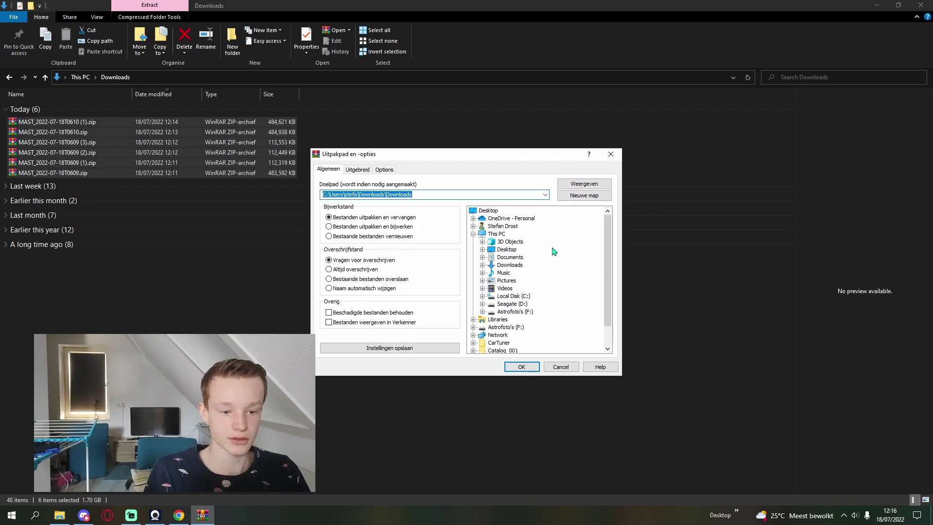
pyautogui.click(545, 194)
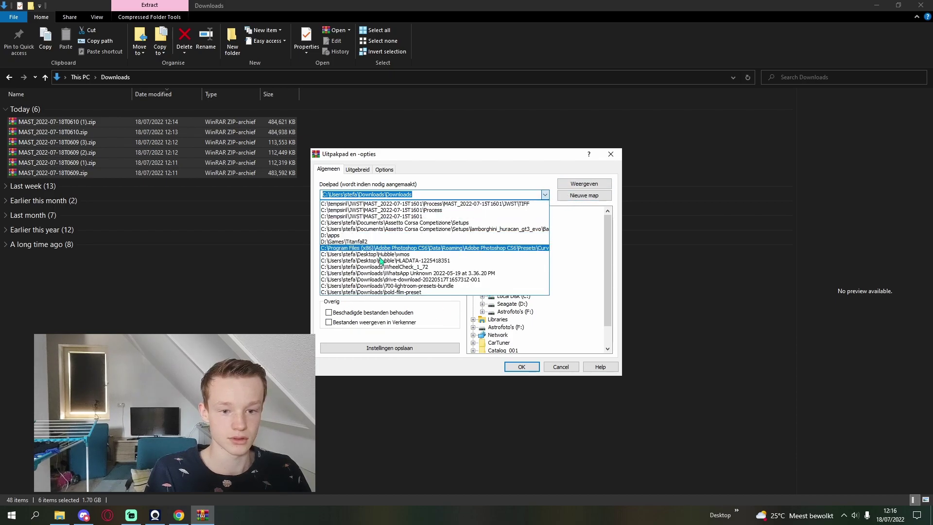
pyautogui.click(451, 188)
pyautogui.click(450, 195)
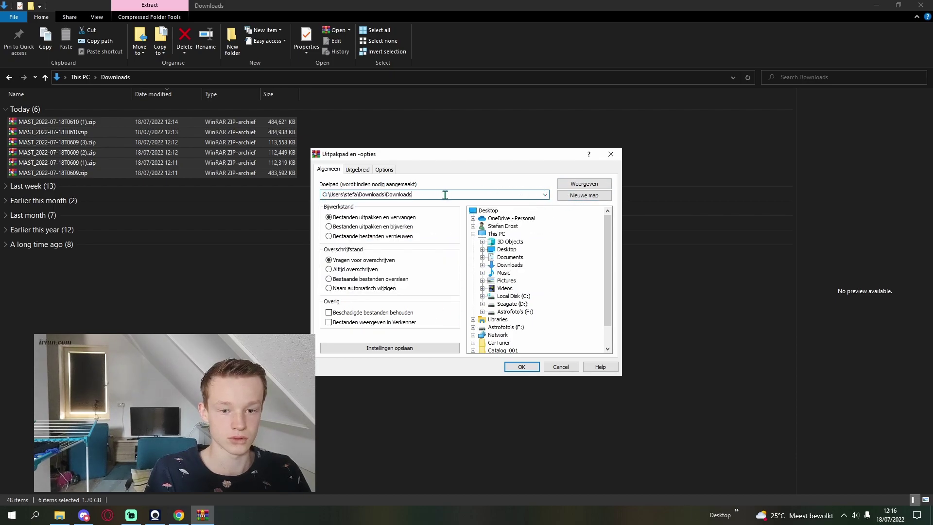
# - Extract into C:\tempsiril\JWST\Southern ring, choosing Nee op alles for duplicates
pyautogui.click(59, 517)
pyautogui.hotkey('alt', 'Left')
pyautogui.click(257, 77)
pyautogui.hotkey('ctrl', 'c')
pyautogui.click(183, 248)
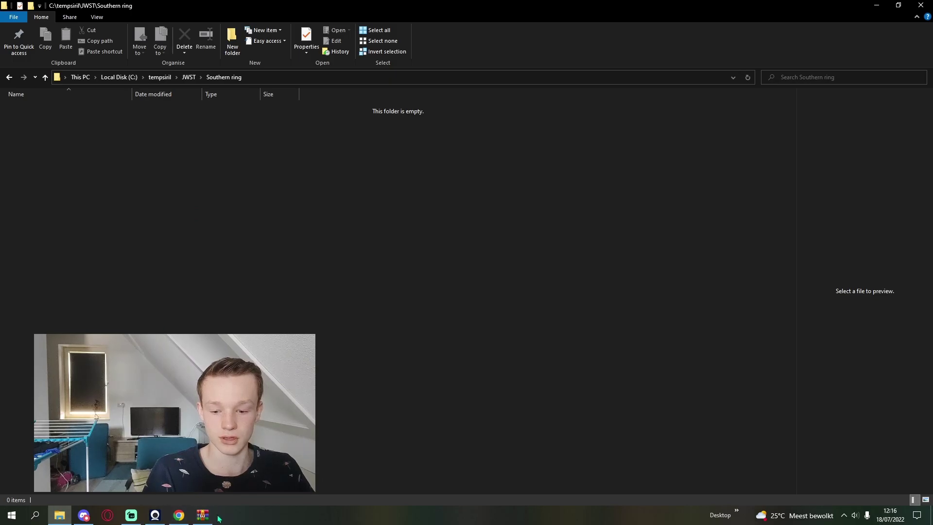
pyautogui.click(203, 515)
pyautogui.hotkey('ctrl', 'v')
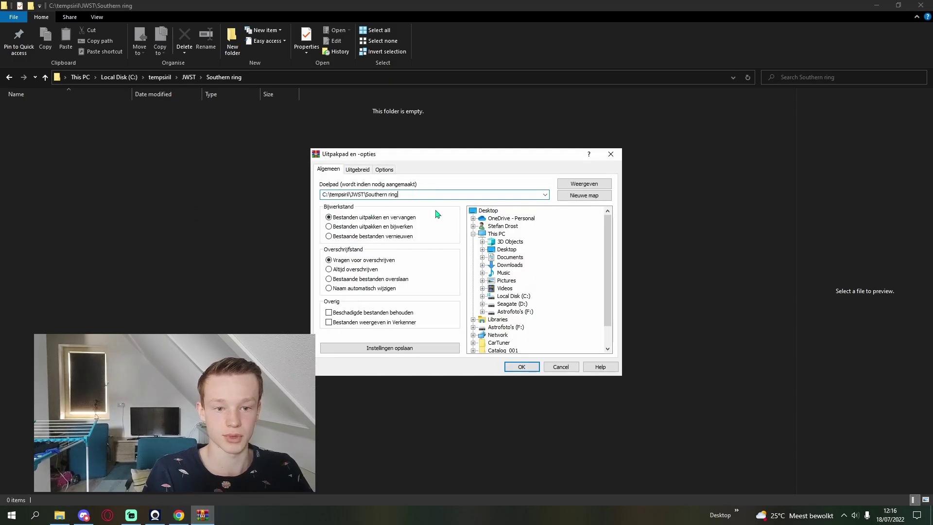
pyautogui.click(521, 367)
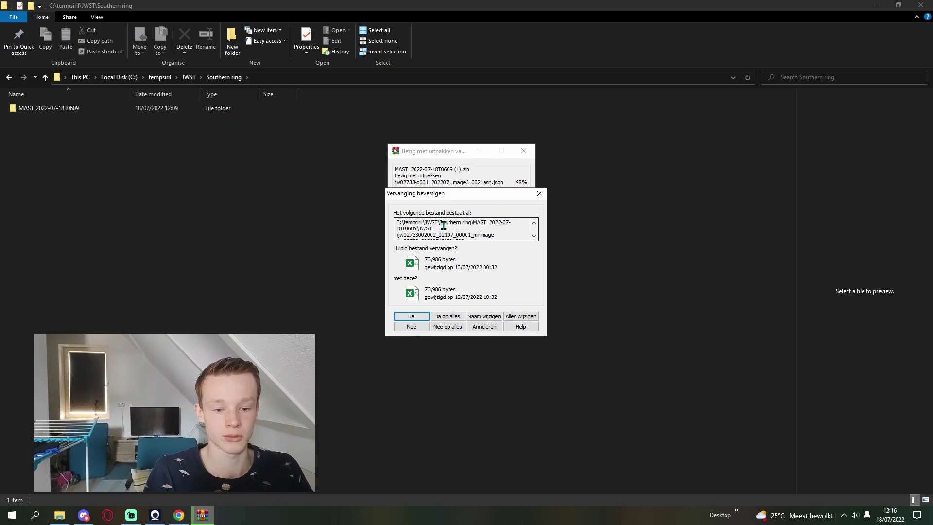
pyautogui.click(447, 326)
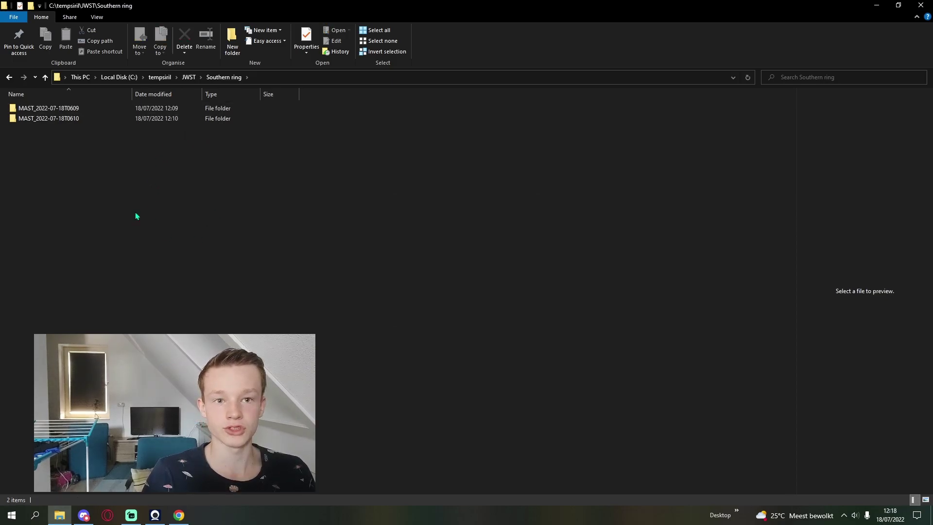
# - Inspect the filter folders inside MAST_2022-07-18T0609\JWST
pyautogui.click(101, 107)
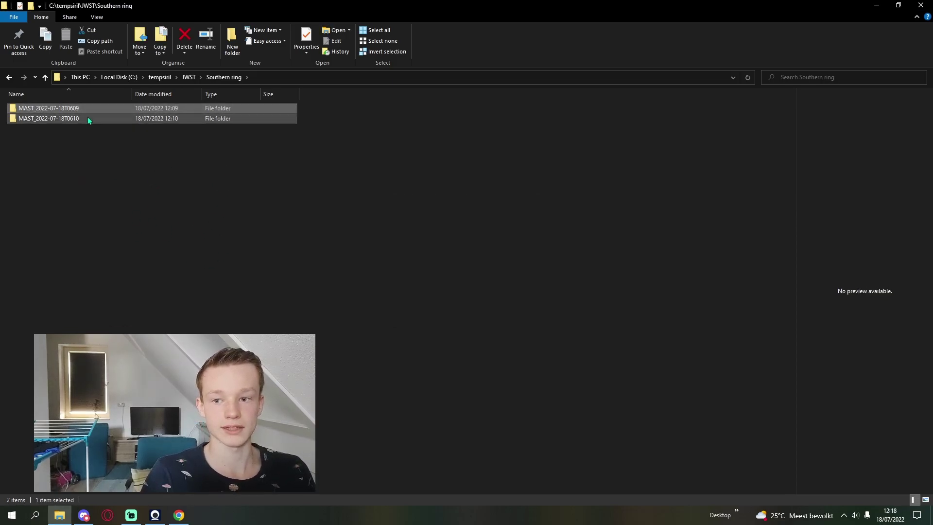
pyautogui.doubleClick(101, 107)
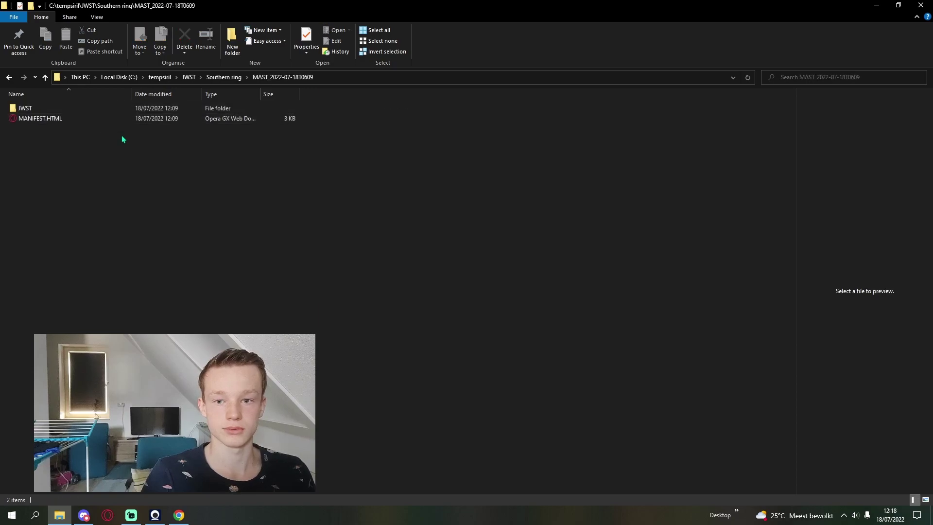
pyautogui.doubleClick(88, 108)
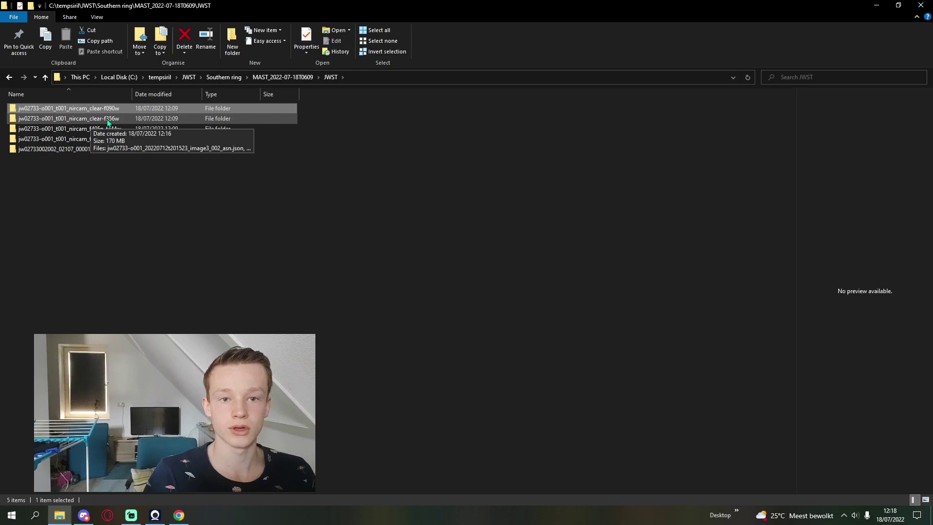
pyautogui.click(143, 121)
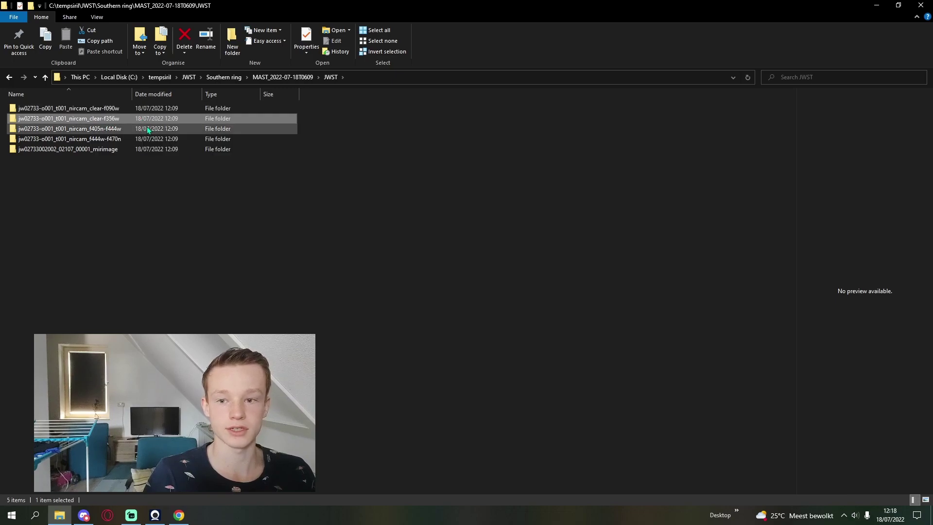
pyautogui.click(151, 139)
pyautogui.click(264, 170)
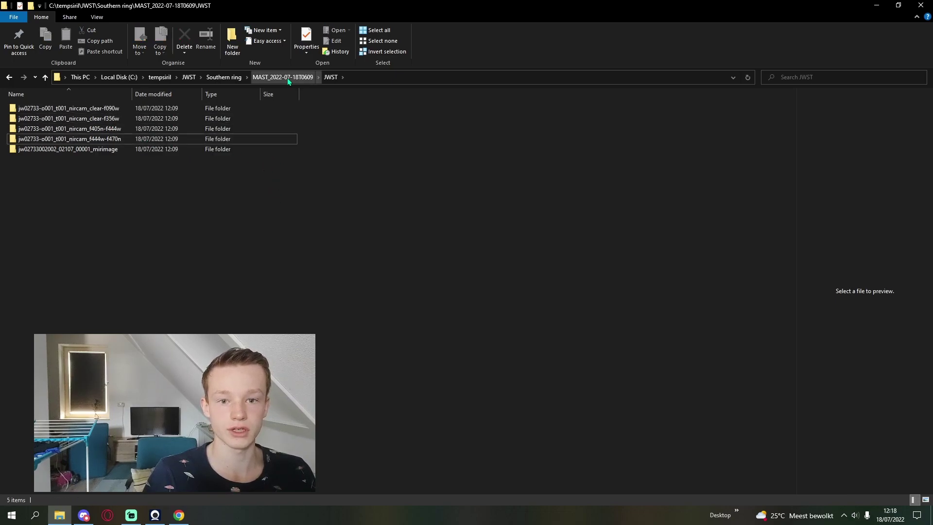
pyautogui.click(287, 77)
# - Copy the f187n and f212n folders from the 0610 JWST folder into the 0609 one
pyautogui.click(223, 77)
pyautogui.doubleClick(62, 118)
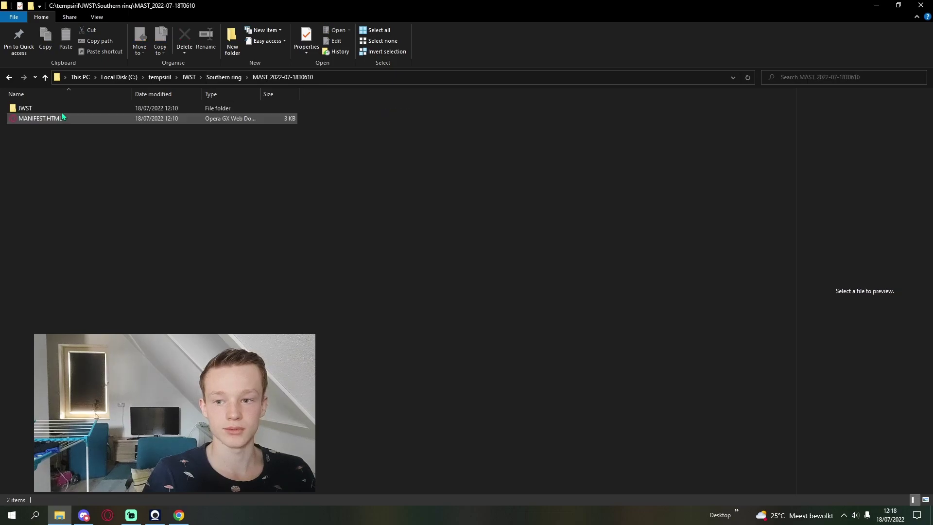
pyautogui.doubleClick(62, 112)
pyautogui.click(63, 110)
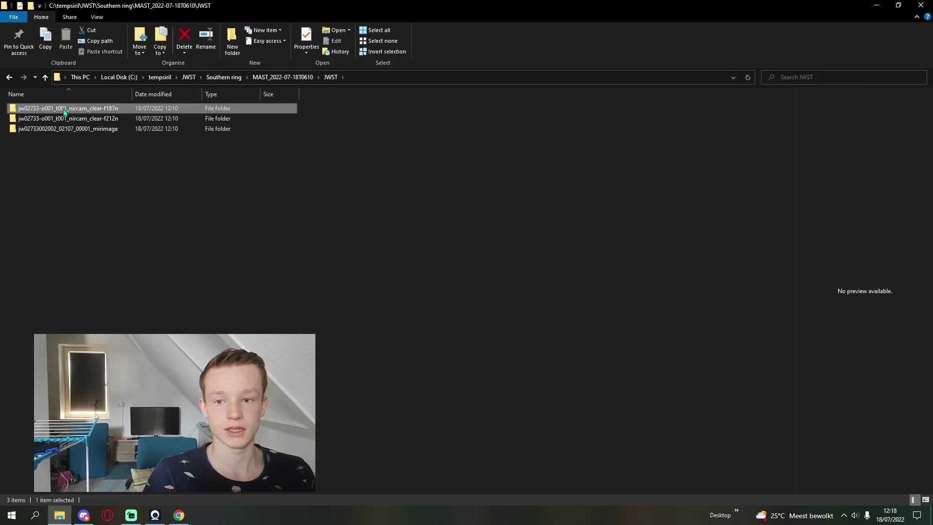
pyautogui.keyDown('ctrl'); pyautogui.click(87, 121); pyautogui.keyUp('ctrl')
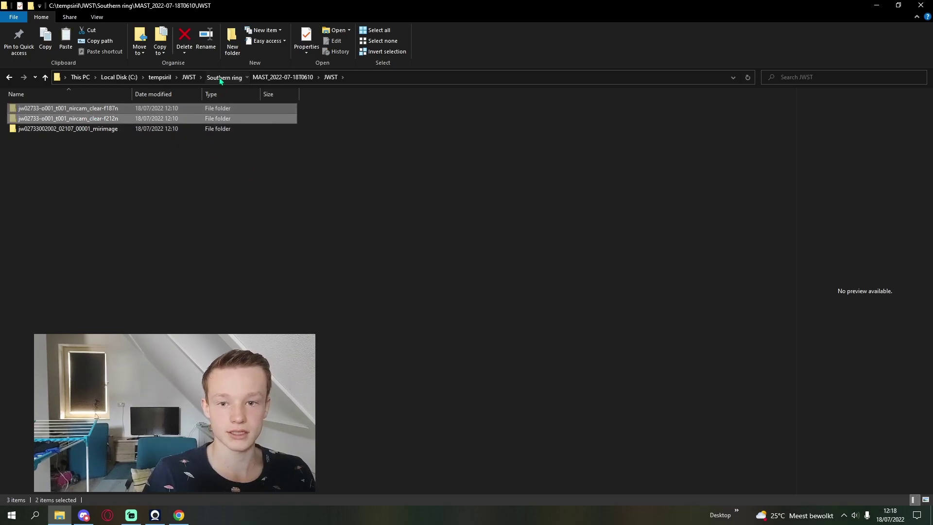
pyautogui.click(220, 78)
pyautogui.doubleClick(73, 108)
pyautogui.doubleClick(65, 108)
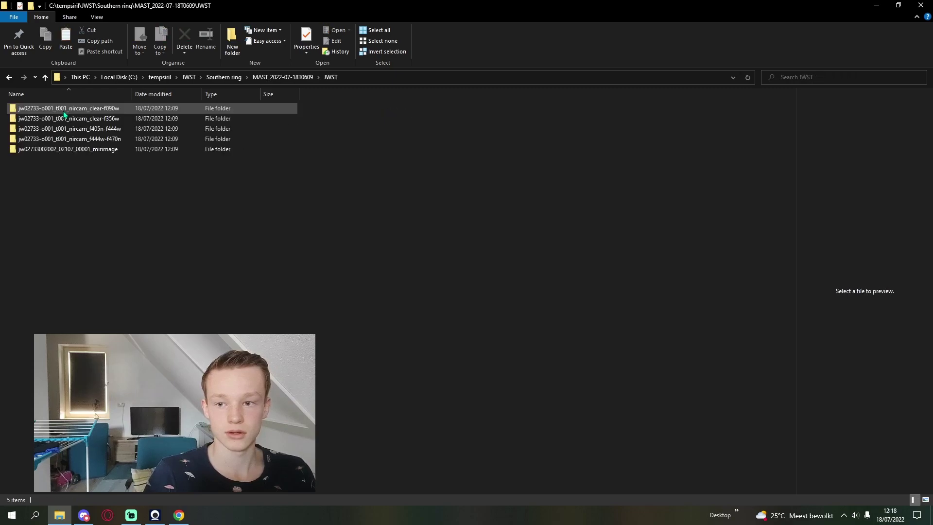
pyautogui.hotkey('ctrl', 'v')
pyautogui.click(75, 211)
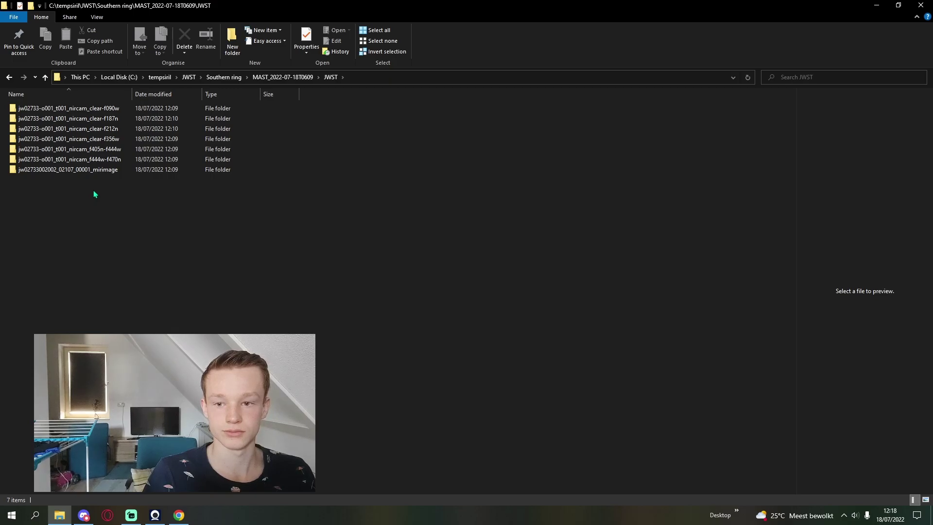
# - Remove the mirimage folder and review the six remaining NIRCam filter folders
pyautogui.click(98, 171)
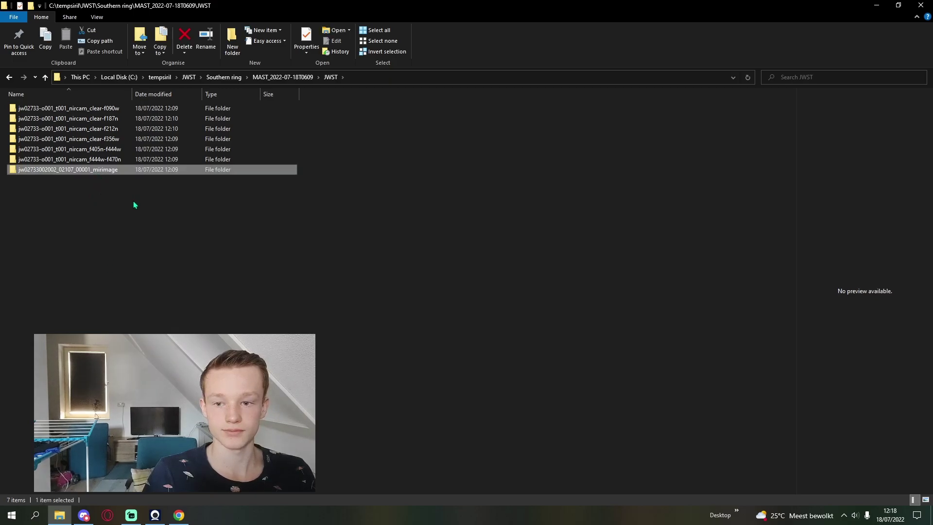
pyautogui.doubleClick(131, 159)
pyautogui.hotkey('alt', 'Left')
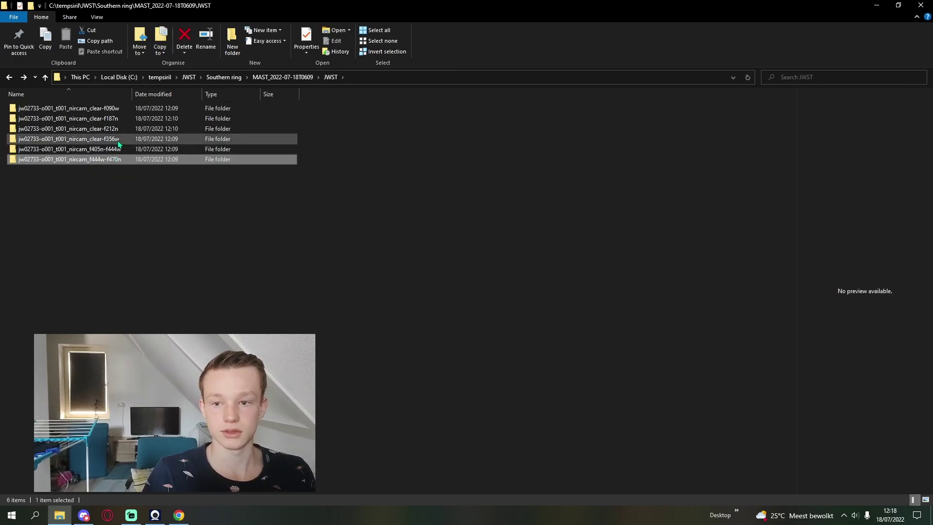
pyautogui.moveTo(76, 247); pyautogui.dragTo(162, 113)
pyautogui.click(131, 218)
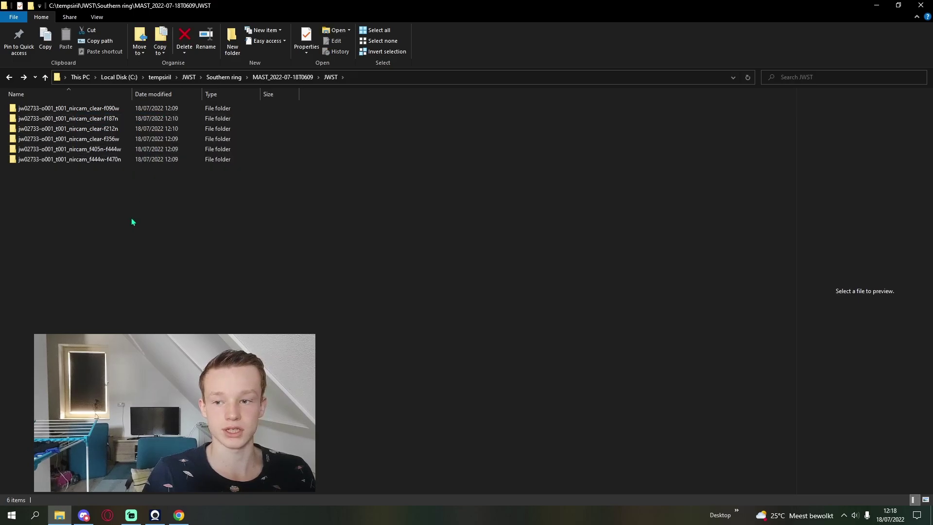
pyautogui.click(58, 108)
pyautogui.click(68, 222)
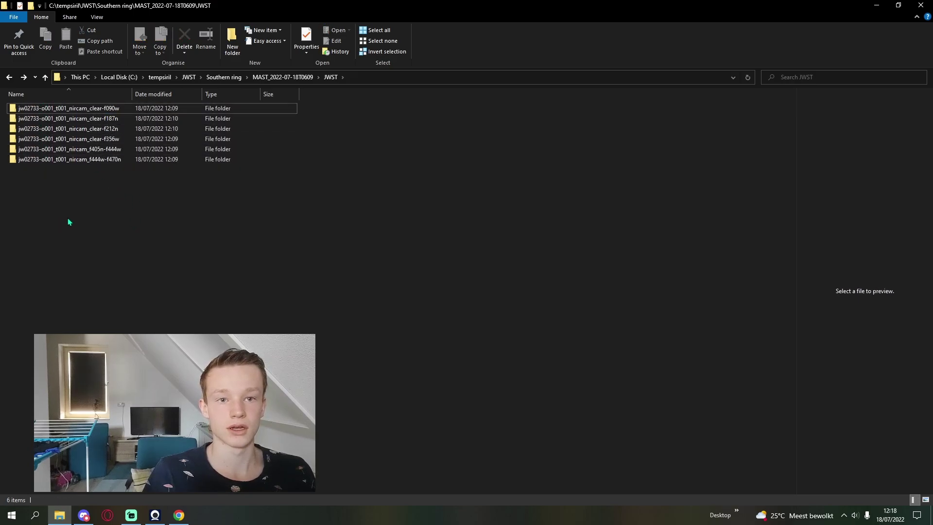
pyautogui.click(68, 108)
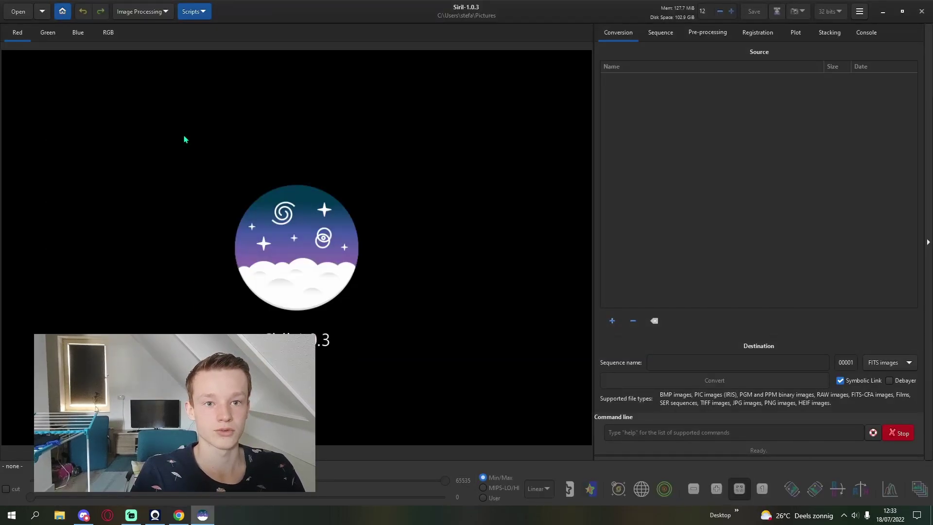
# - Browse Siril's directory chooser to C:\tempsiril\JWST\Southern ring\MAST_2022-07-18T0609\JWST
pyautogui.click(64, 12)
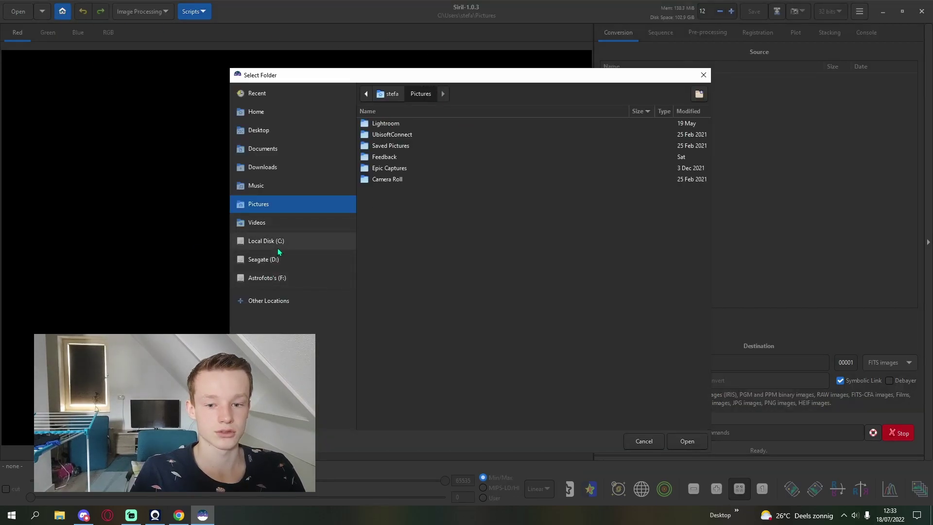
pyautogui.click(279, 245)
pyautogui.click(387, 235)
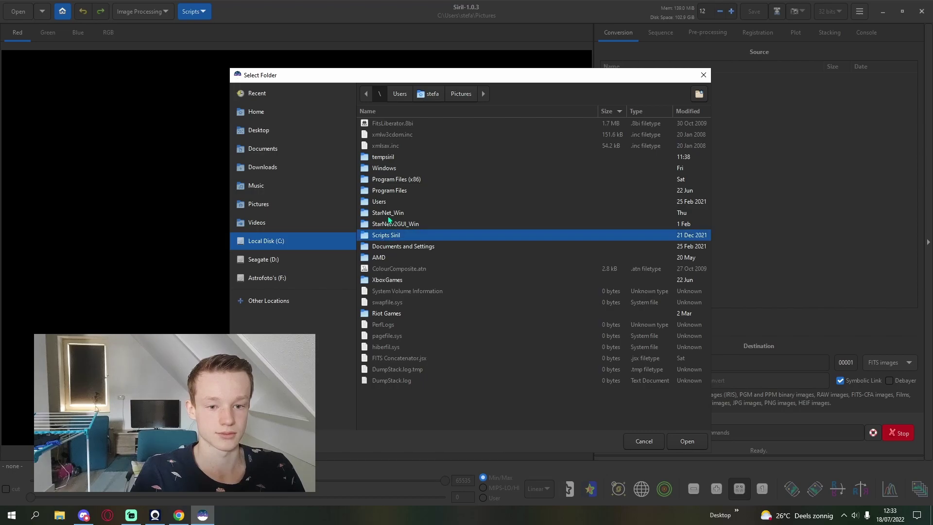
pyautogui.doubleClick(389, 160)
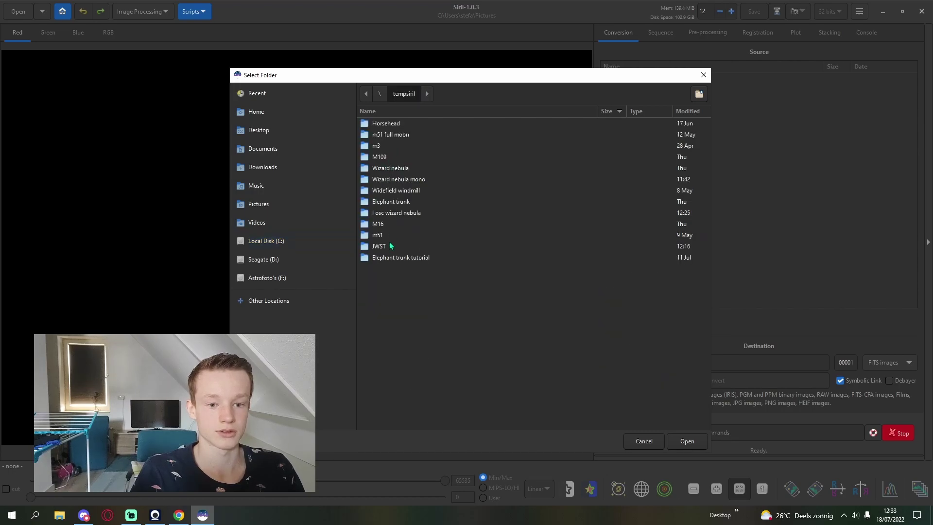
pyautogui.doubleClick(380, 247)
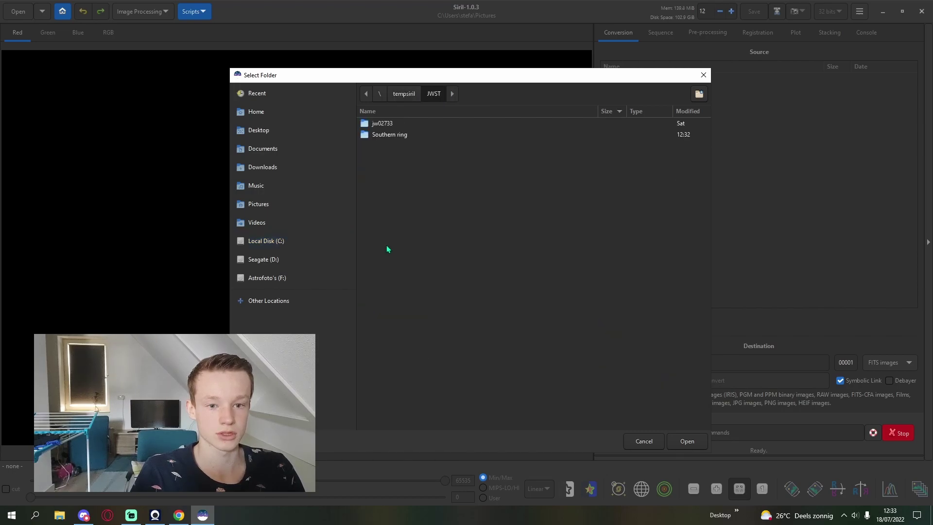
pyautogui.click(391, 135)
pyautogui.doubleClick(400, 138)
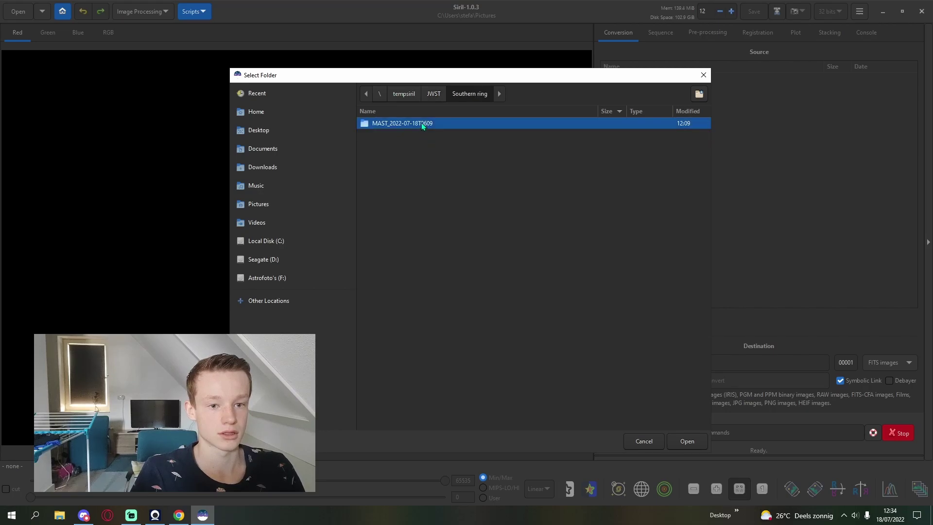
pyautogui.doubleClick(417, 124)
pyautogui.doubleClick(410, 126)
# - Create a 'process' folder there and set it as the working directory
pyautogui.click(699, 94)
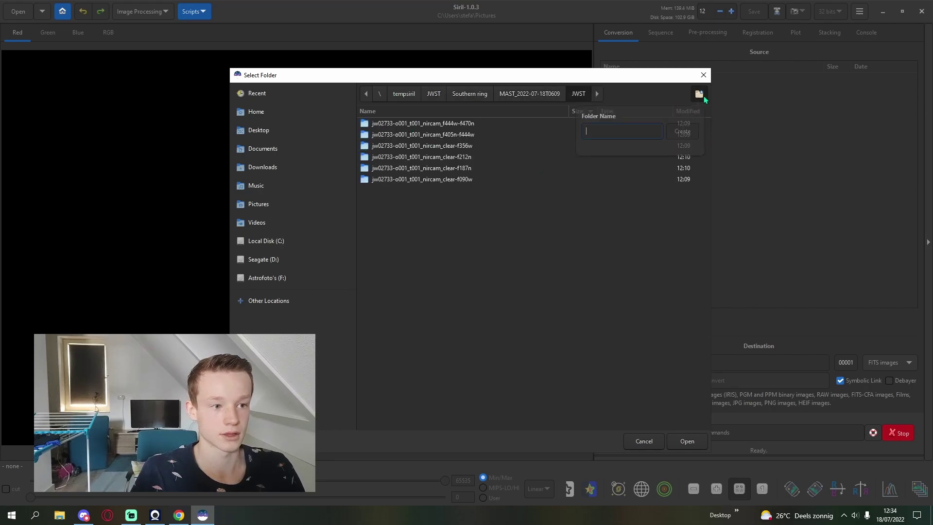
pyautogui.write('pro')
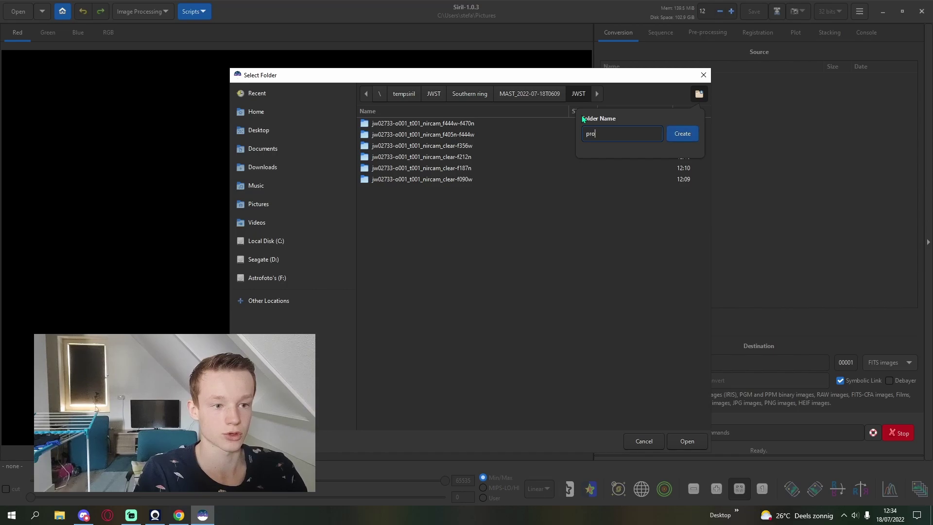
pyautogui.write('cess')
pyautogui.click(707, 134)
pyautogui.click(699, 94)
pyautogui.write('process')
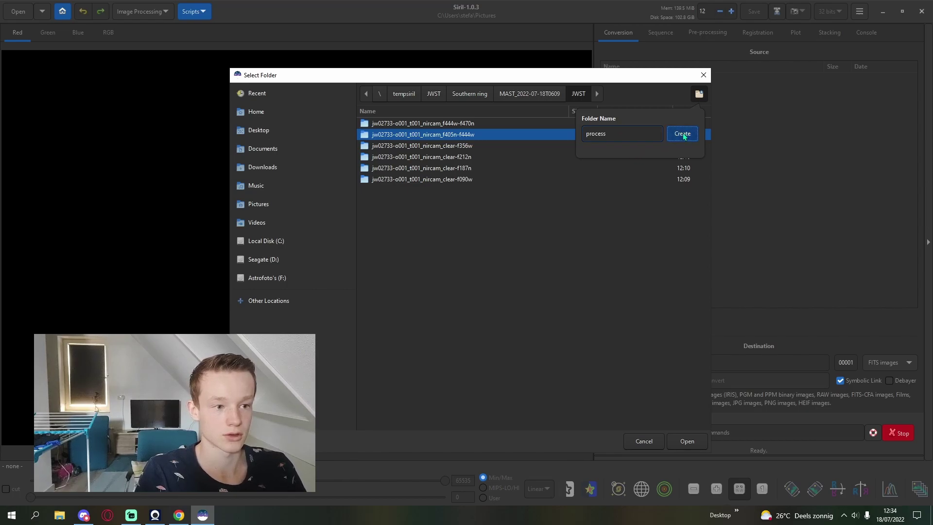
pyautogui.click(682, 134)
pyautogui.click(687, 441)
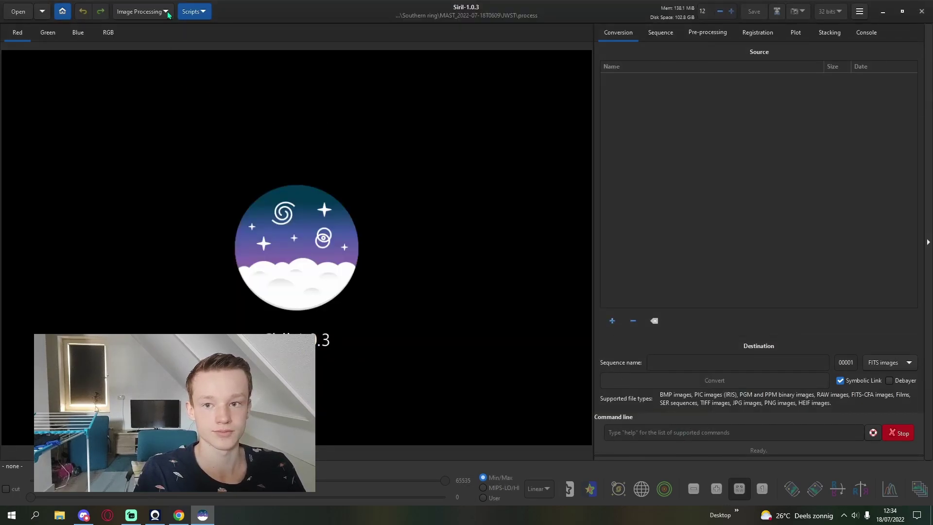
# - Add the i2d FITS image from the clear-f090w folder under JWST to the conversion list
pyautogui.click(613, 321)
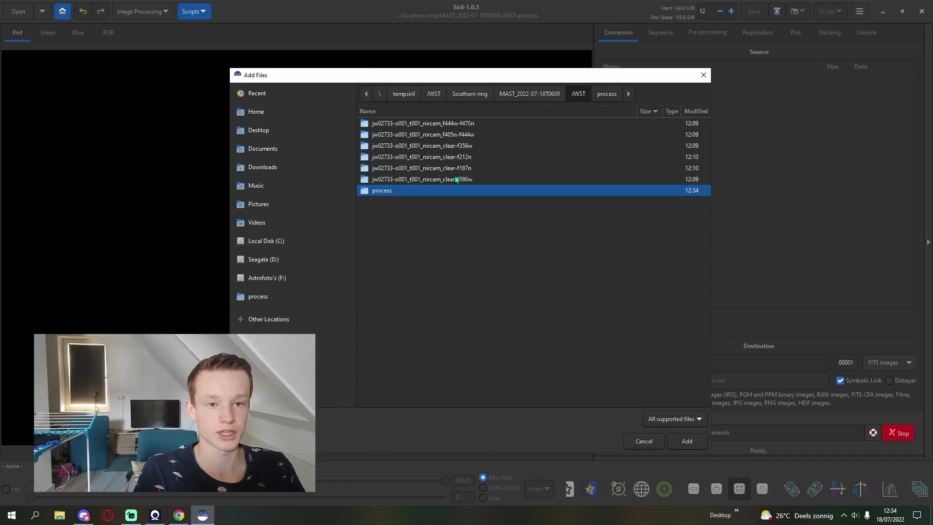
pyautogui.click(458, 180)
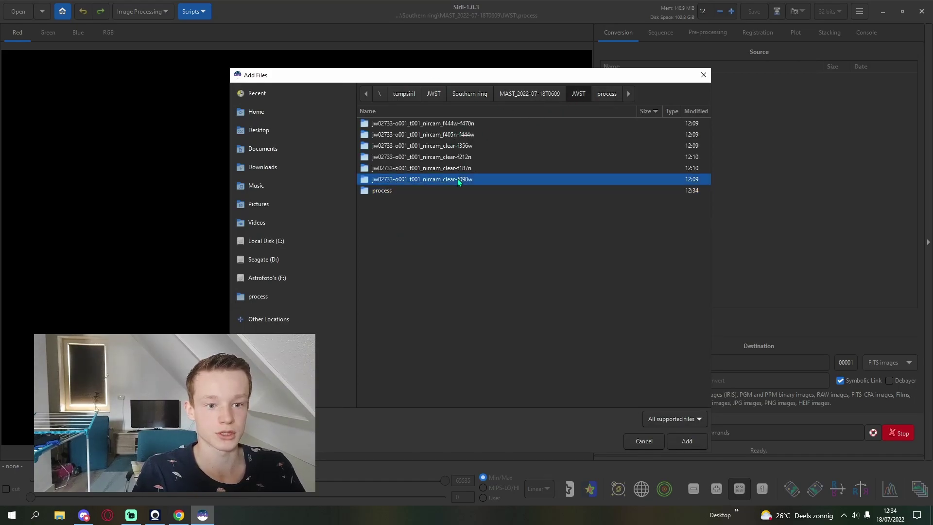
pyautogui.click(457, 169)
pyautogui.click(460, 157)
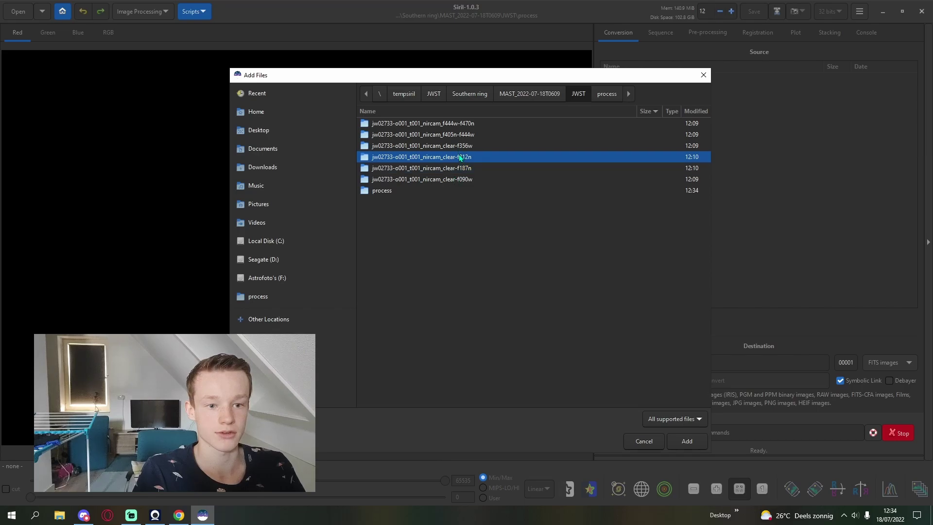
pyautogui.click(450, 180)
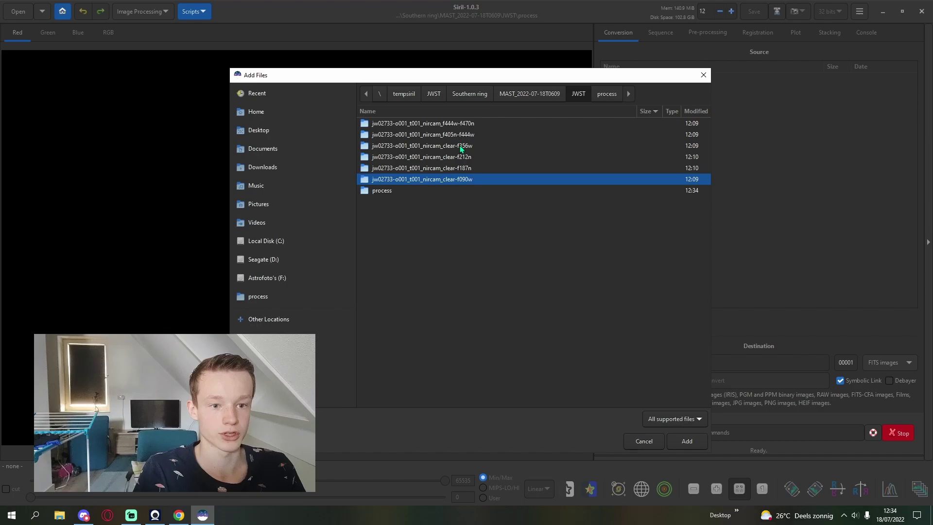
pyautogui.click(461, 146)
pyautogui.click(462, 123)
pyautogui.click(464, 134)
pyautogui.click(462, 180)
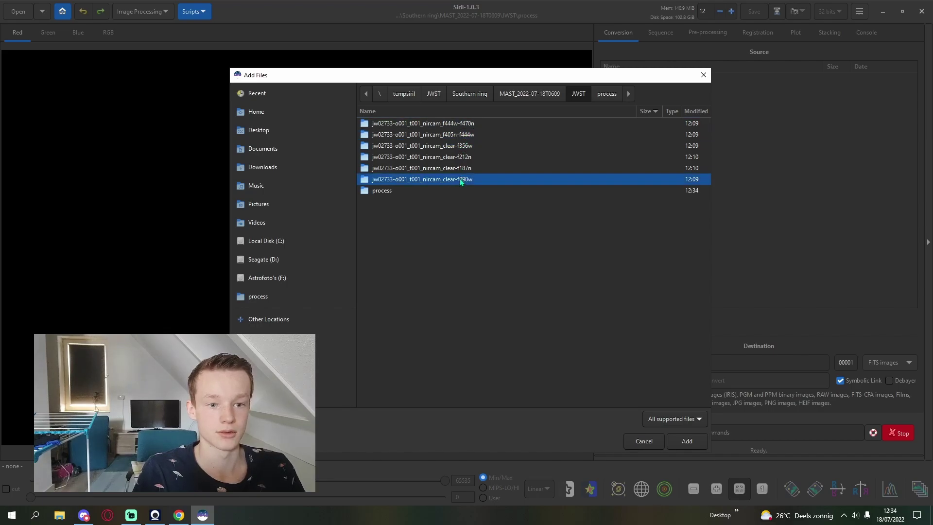
pyautogui.doubleClick(487, 181)
pyautogui.doubleClick(492, 125)
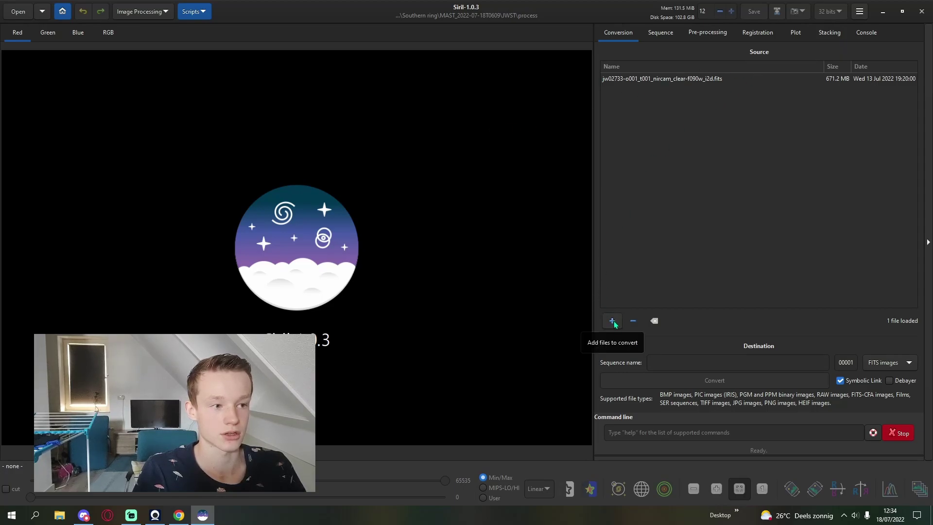
# - Add the i2d images from the clear-f187n and clear-f212n folders to the conversion list
pyautogui.click(613, 321)
pyautogui.click(578, 93)
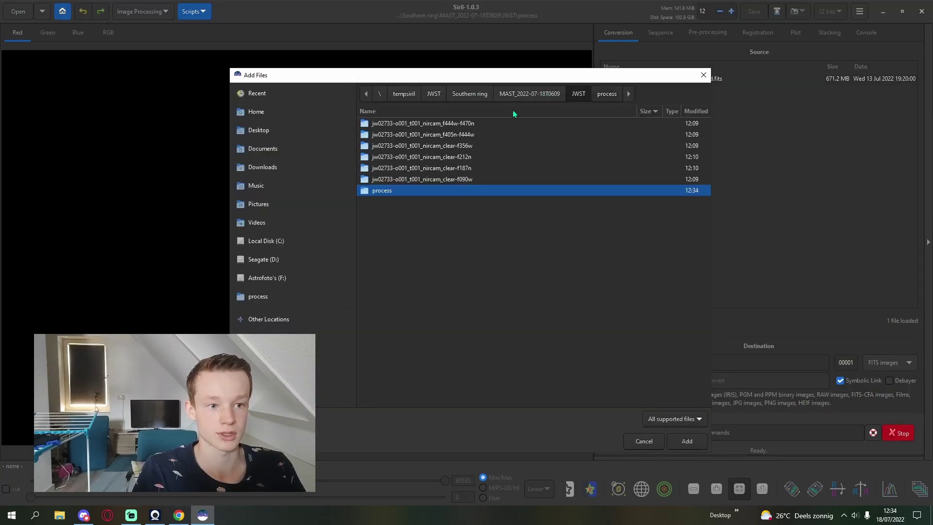
pyautogui.doubleClick(467, 168)
pyautogui.click(687, 441)
pyautogui.click(612, 321)
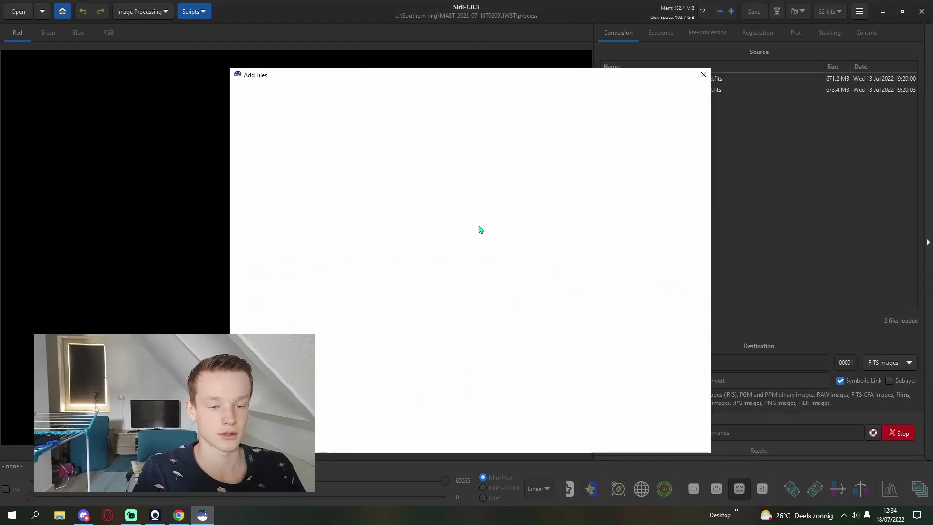
pyautogui.click(579, 92)
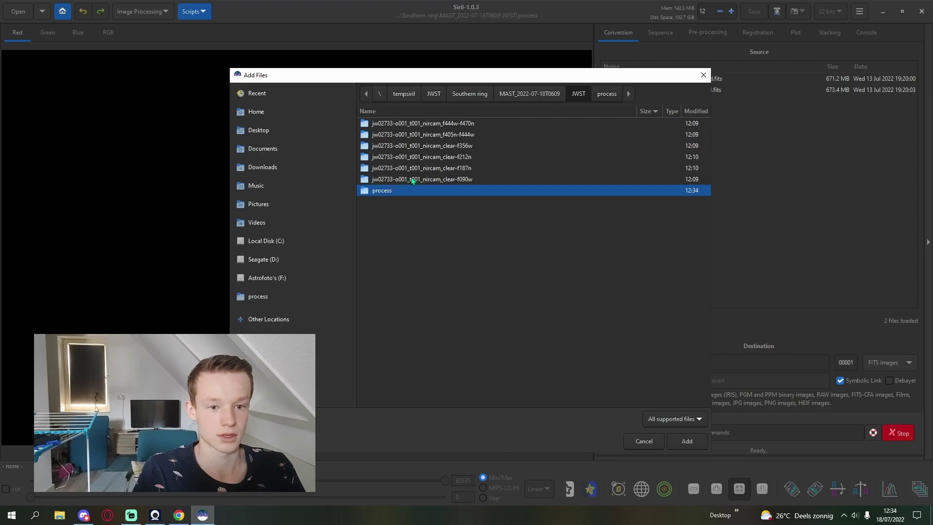
pyautogui.doubleClick(452, 158)
pyautogui.doubleClick(454, 125)
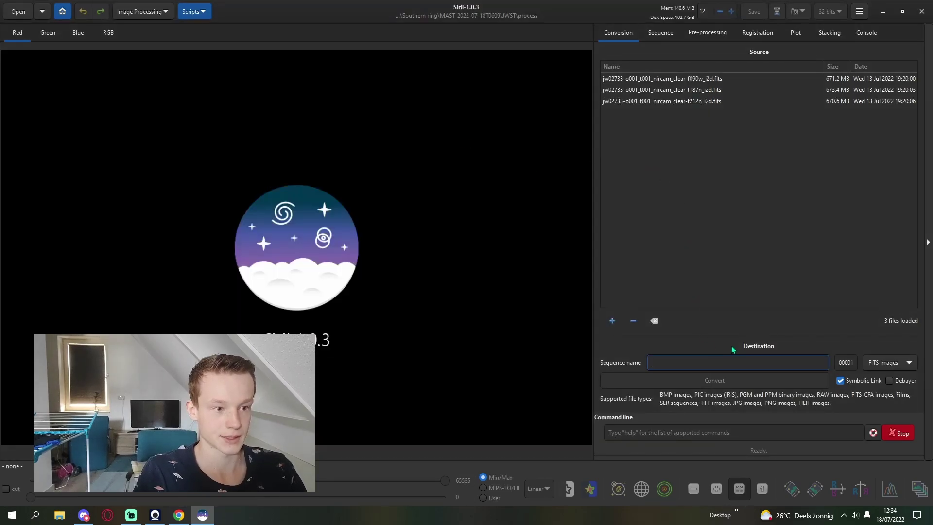
# - Convert the f090w, f187n and f212n files into a sequence named '090 187 212'
pyautogui.click(717, 79)
pyautogui.click(712, 90)
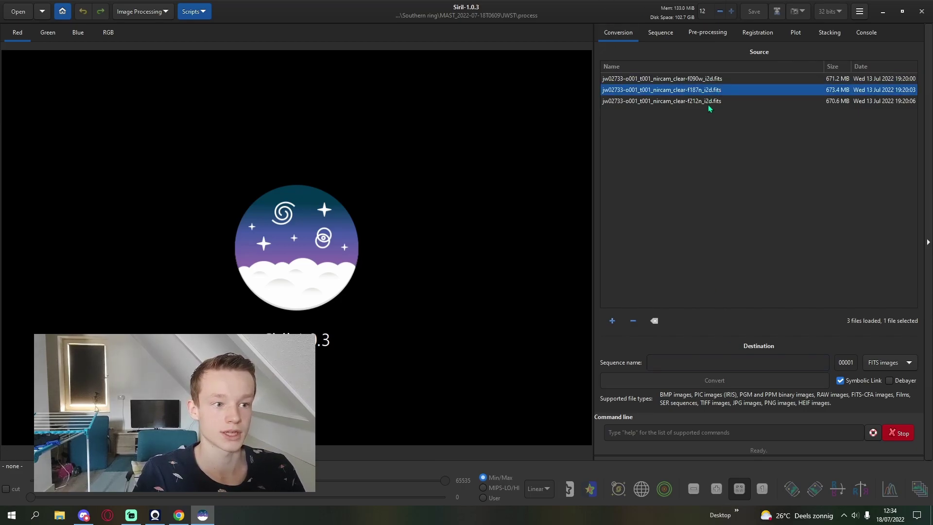
pyautogui.click(711, 102)
pyautogui.click(698, 363)
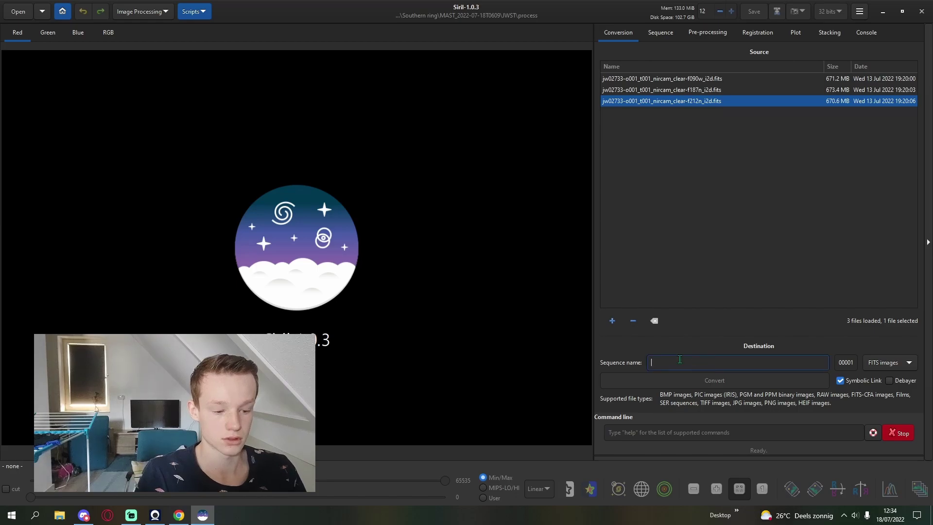
pyautogui.write('090')
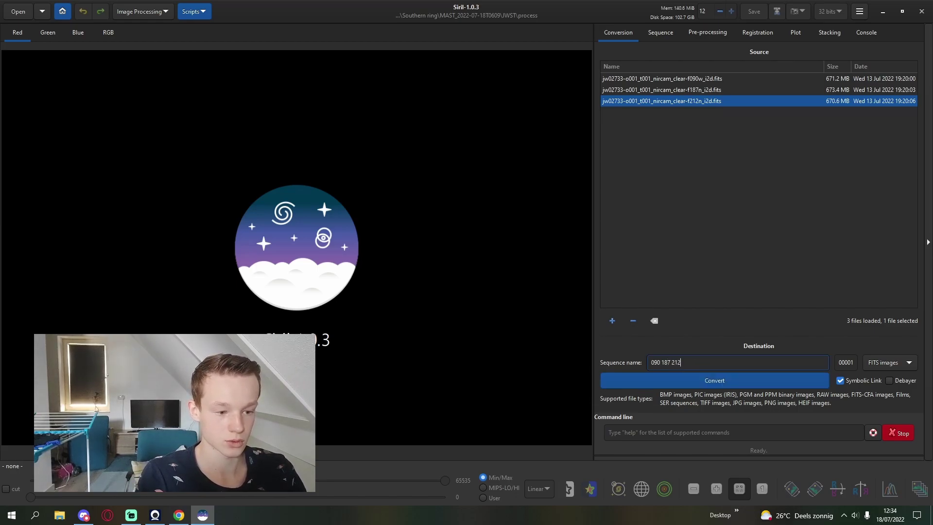
pyautogui.write(' 187 212')
pyautogui.click(744, 383)
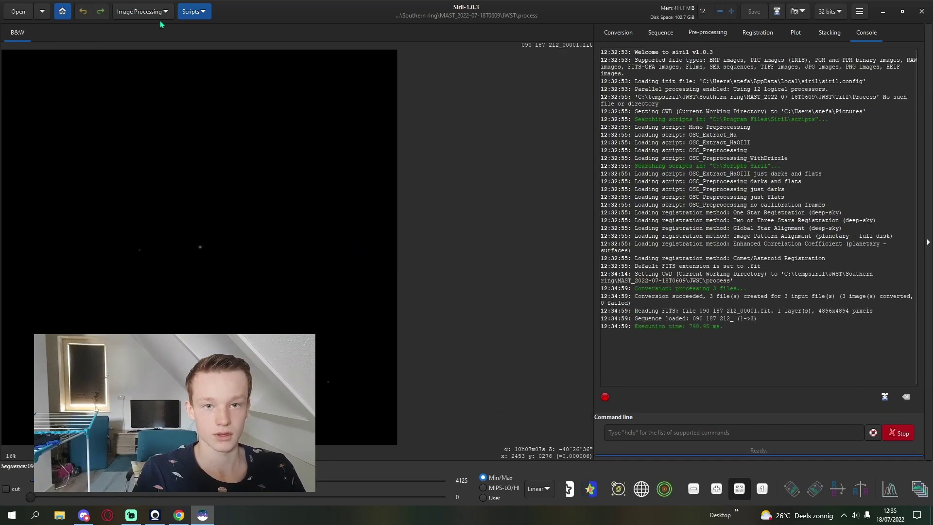
# - Register all three frames with Global Star Alignment (deep-sky), producing r_090 187 212_
pyautogui.click(758, 32)
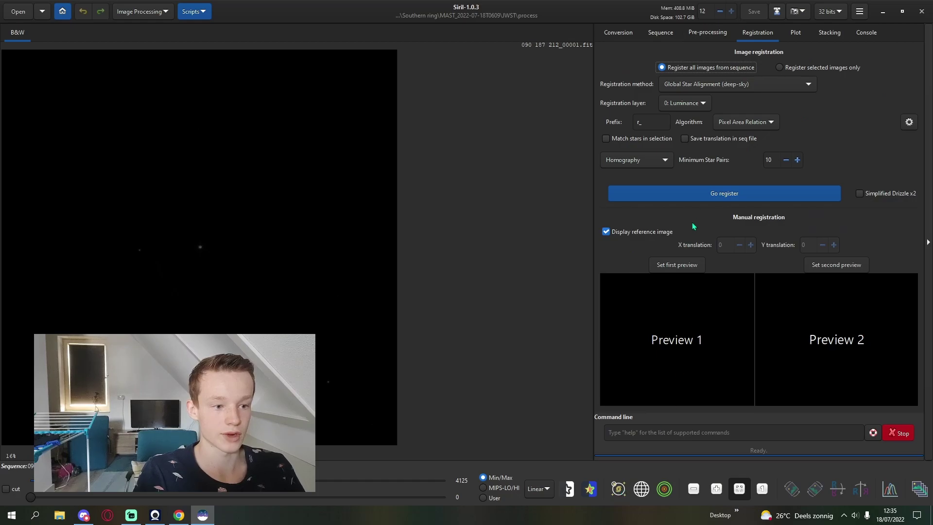
pyautogui.click(706, 197)
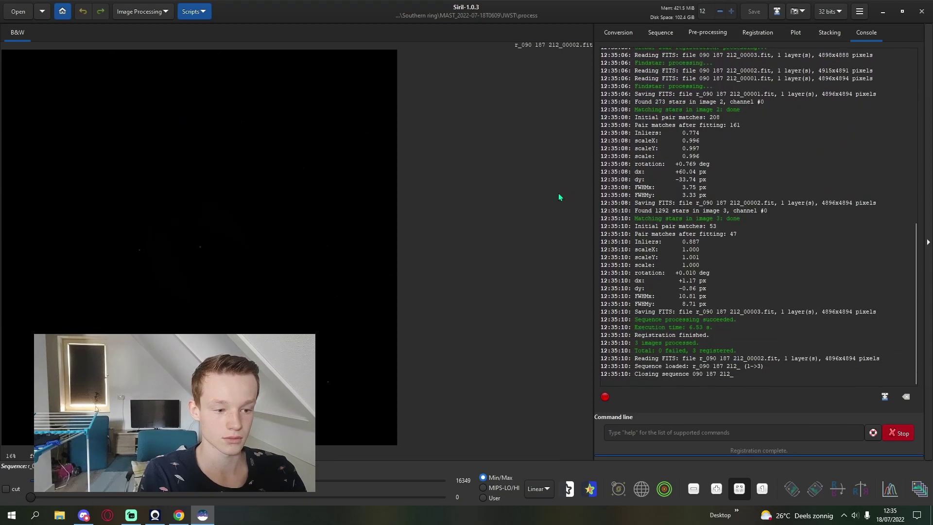
pyautogui.click(154, 12)
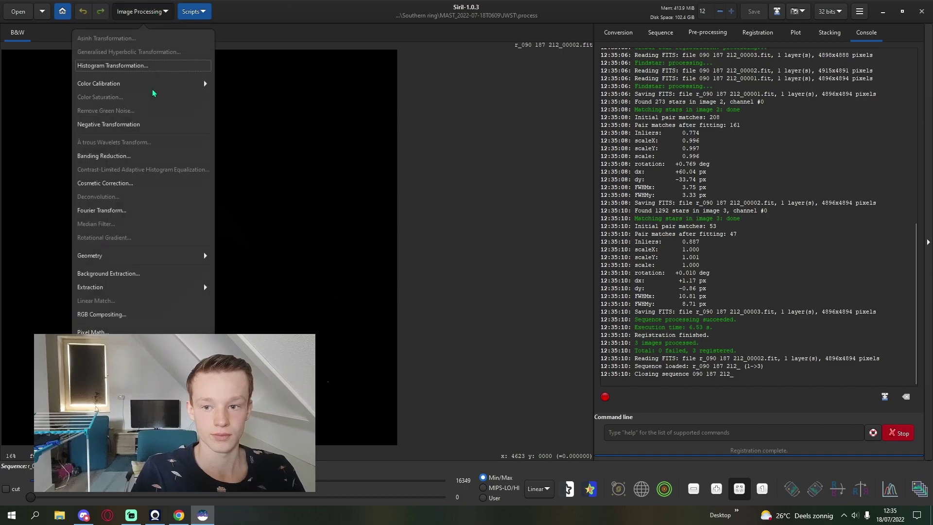
# - Load r_090 187 212 frames 00003, 00002 and 00001 as the red, green and blue layers
pyautogui.click(119, 316)
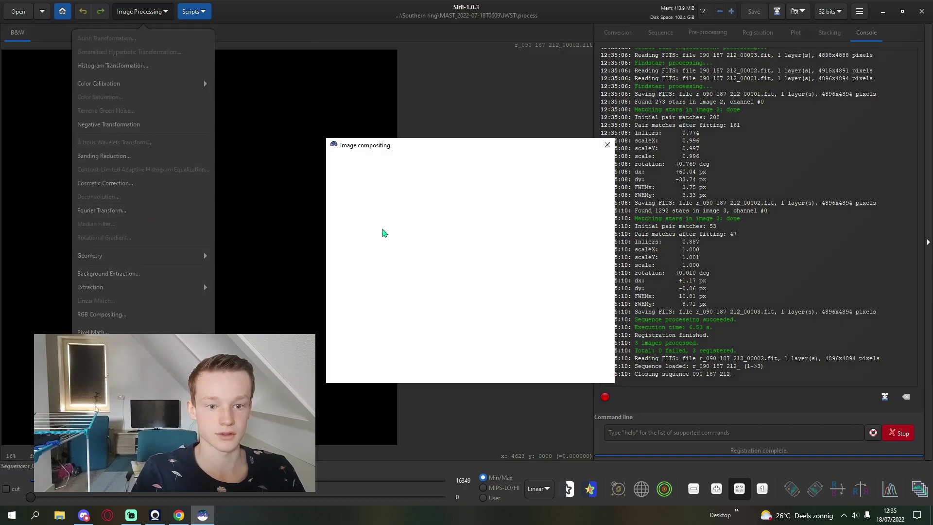
pyautogui.click(406, 214)
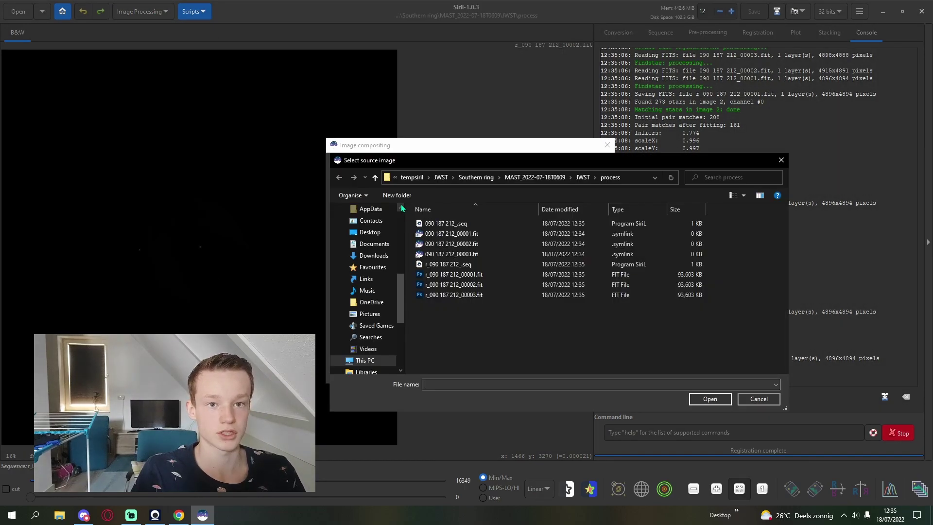
pyautogui.click(453, 295)
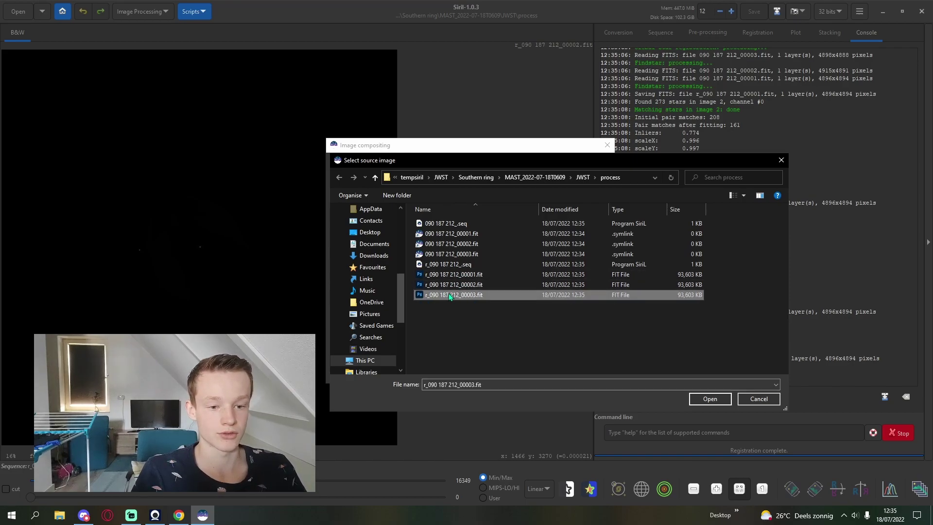
pyautogui.doubleClick(453, 295)
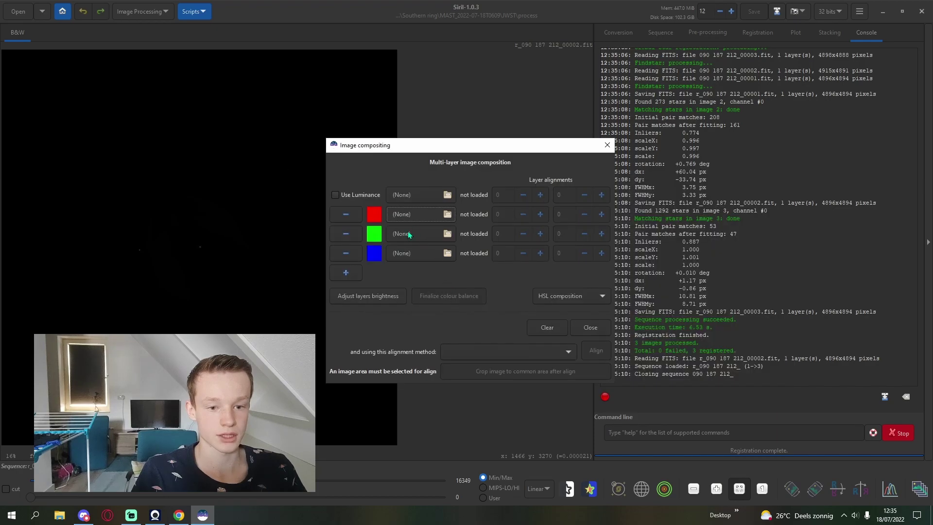
pyautogui.click(408, 234)
pyautogui.doubleClick(453, 285)
pyautogui.click(429, 253)
pyautogui.doubleClick(459, 275)
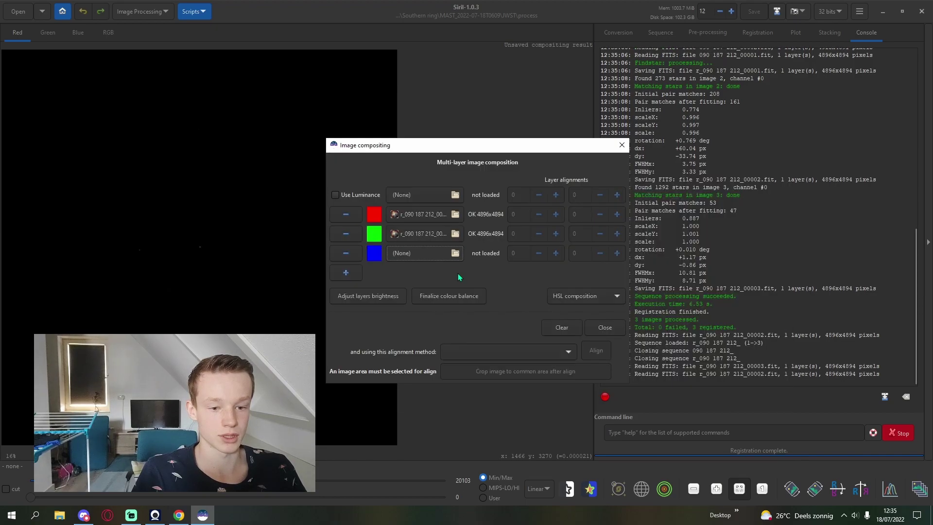
pyautogui.click(604, 327)
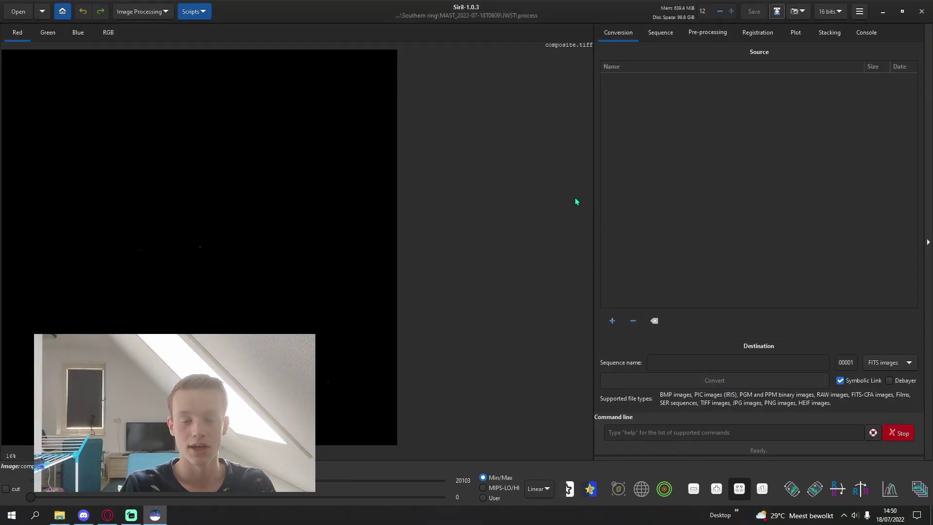
# - Overwrite composite.tiff as a 16-bit unsigned integer TIFF with no compression
pyautogui.click(778, 11)
pyautogui.click(401, 187)
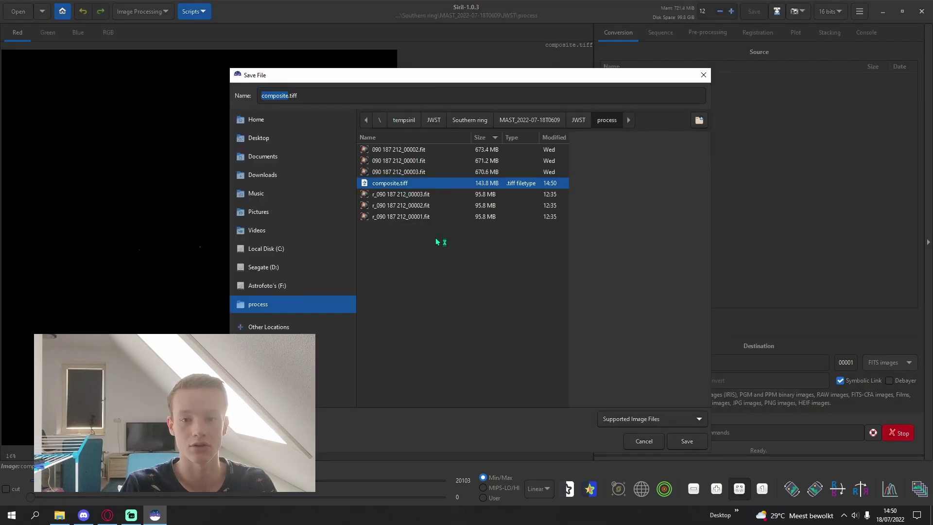
pyautogui.press('End')
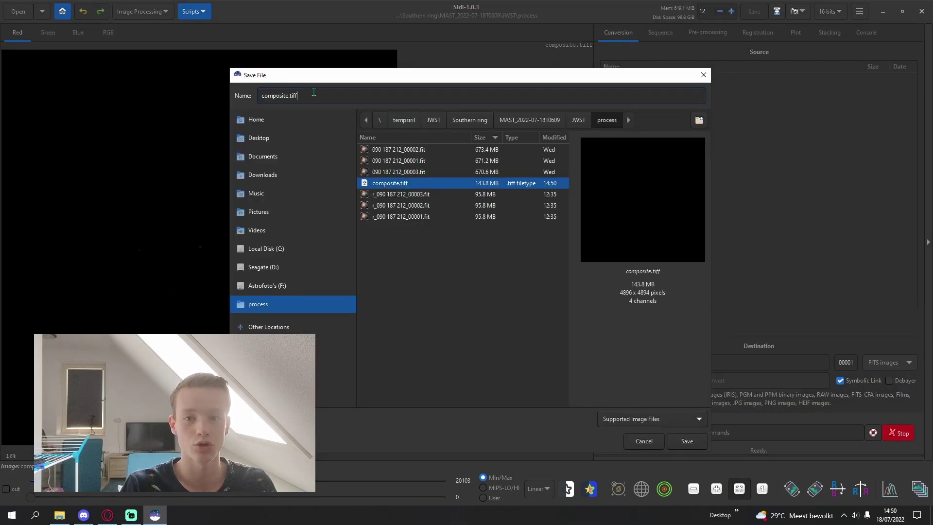
pyautogui.click(687, 442)
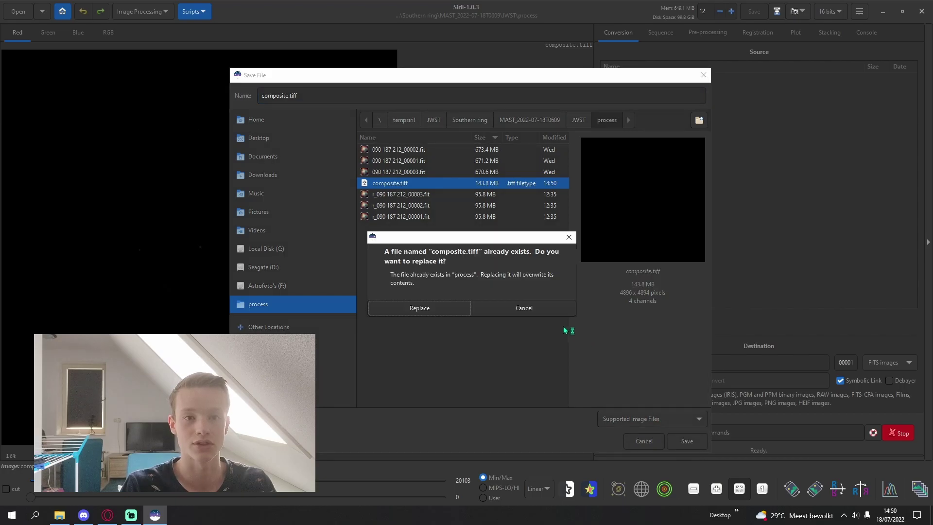
pyautogui.click(455, 312)
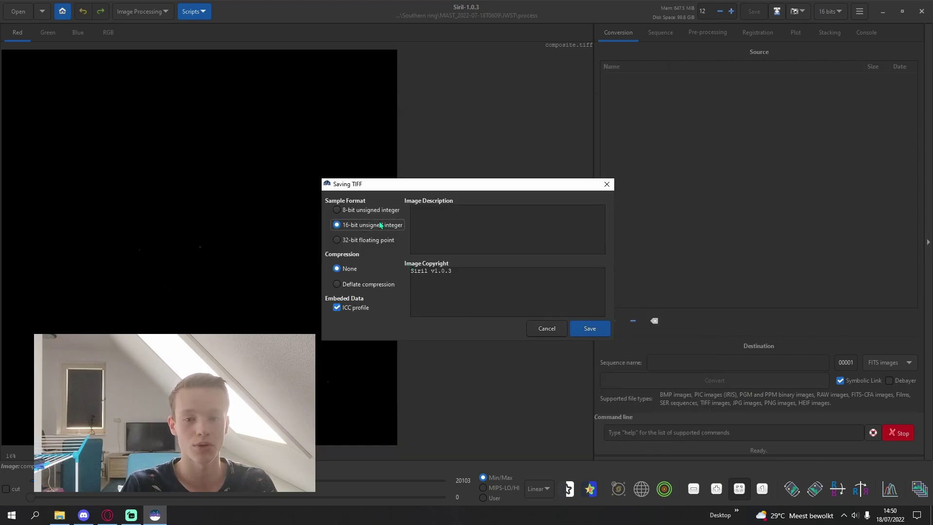
pyautogui.click(598, 334)
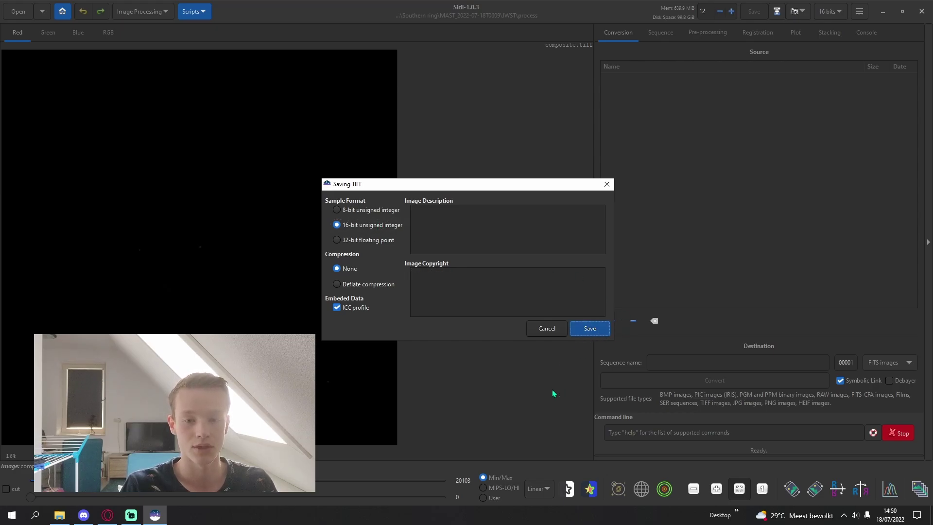